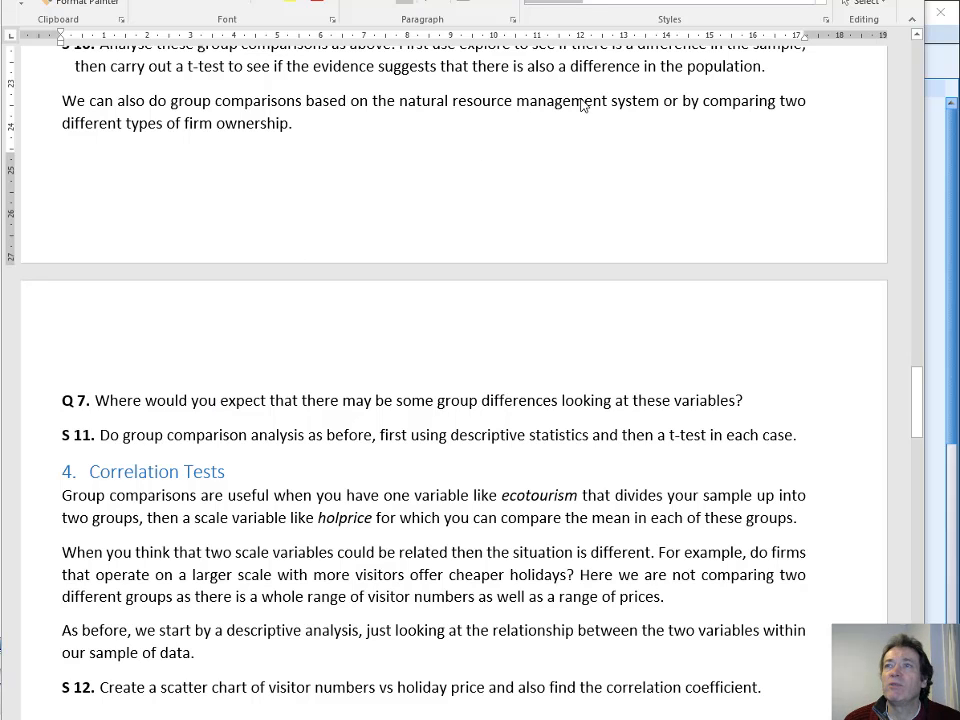
# Switch to the SPSS Data Editor and display the case data of tourism_sample_60.sav
pyautogui.click(953, 233)
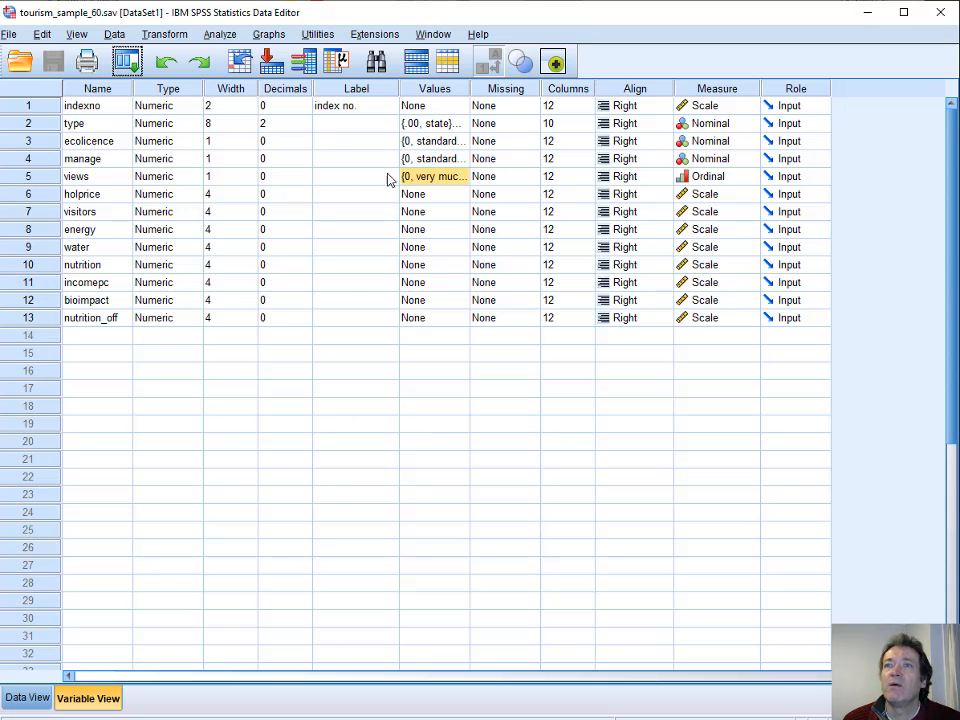
pyautogui.click(28, 700)
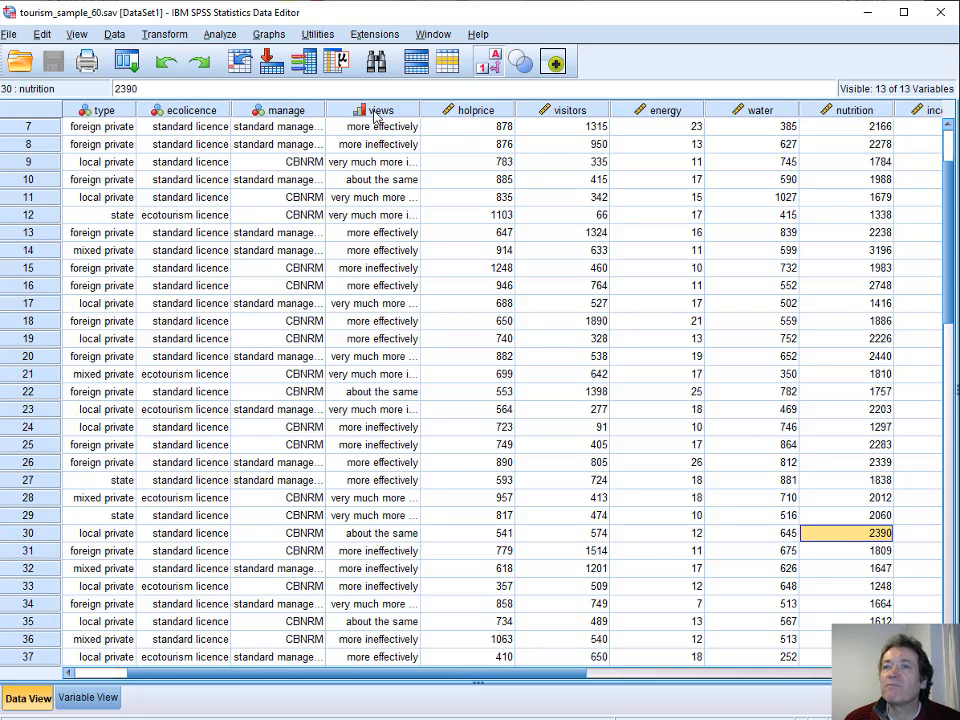
pyautogui.moveTo(375, 117)
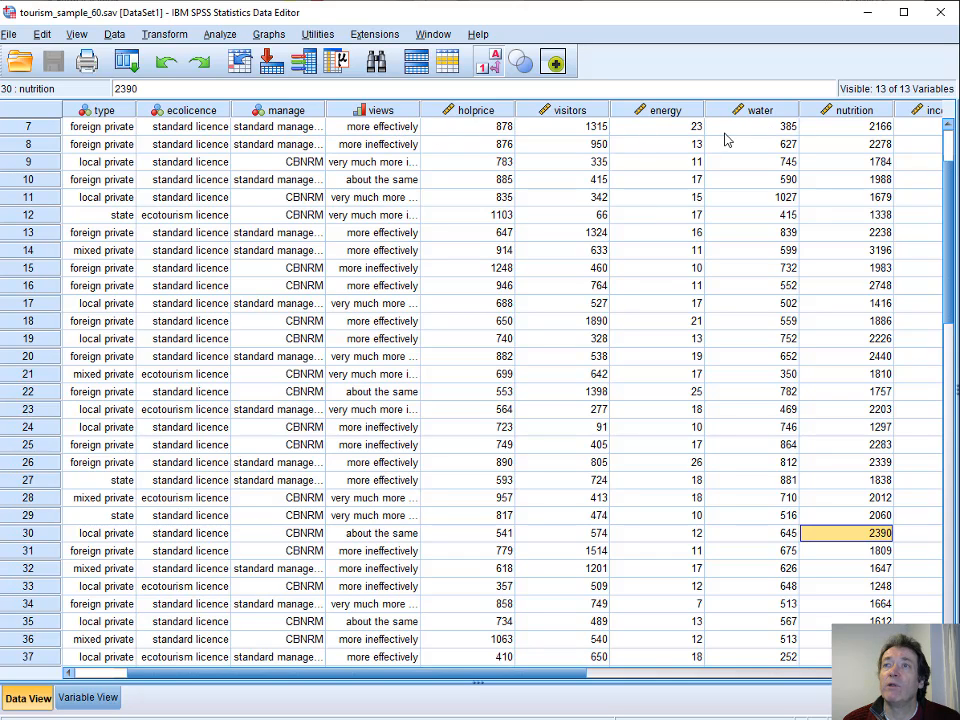
# Reset the Explore analysis and set views and water as dependent variables with manage as the factor
pyautogui.click(128, 66)
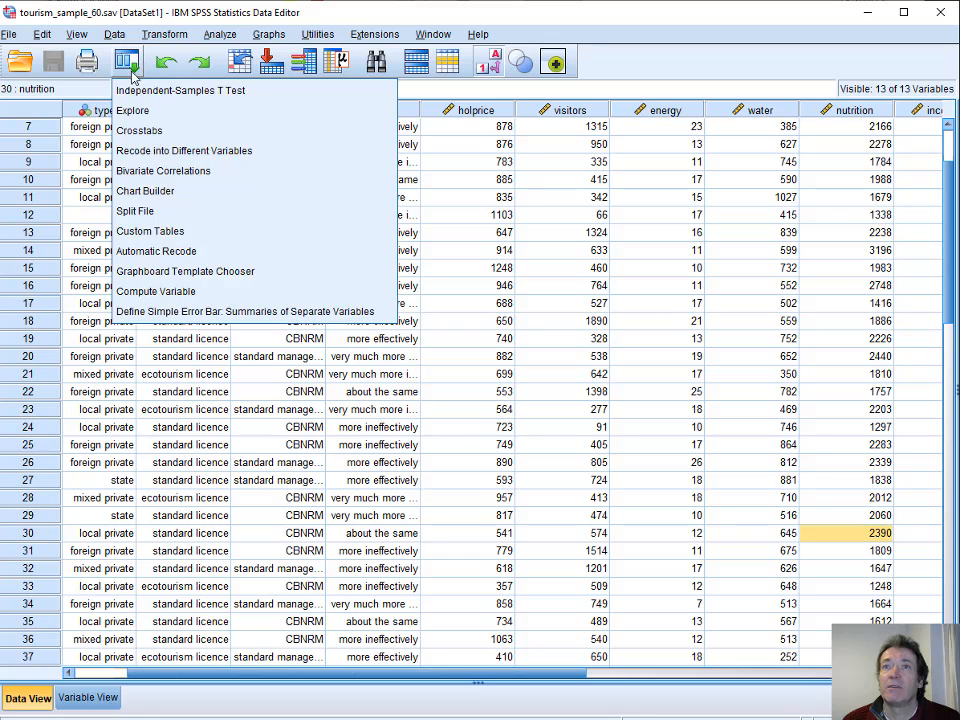
pyautogui.click(124, 110)
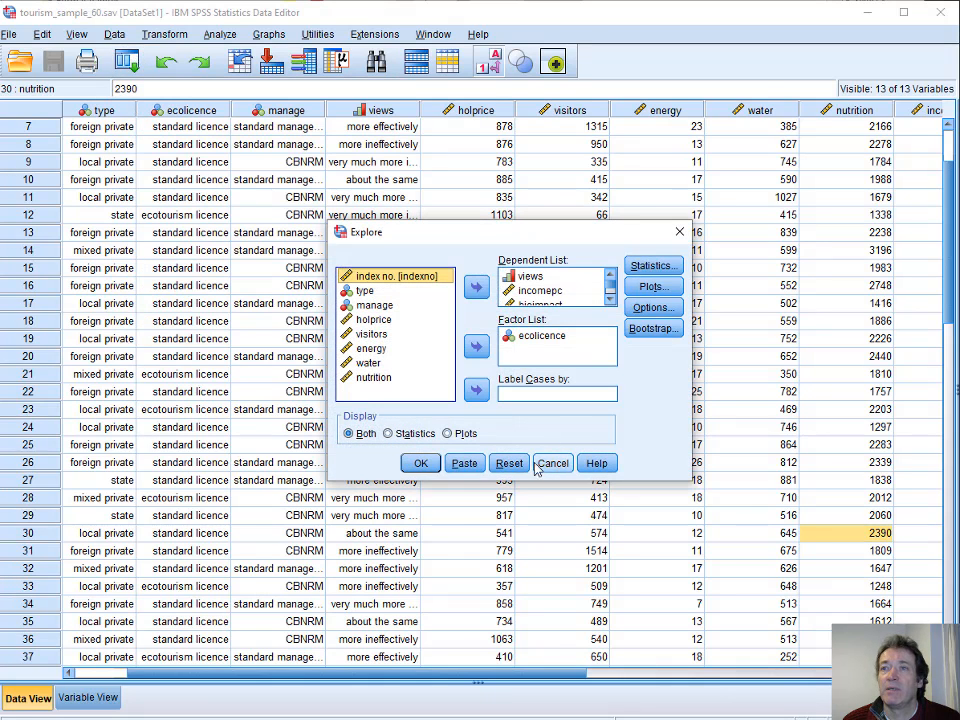
pyautogui.click(512, 463)
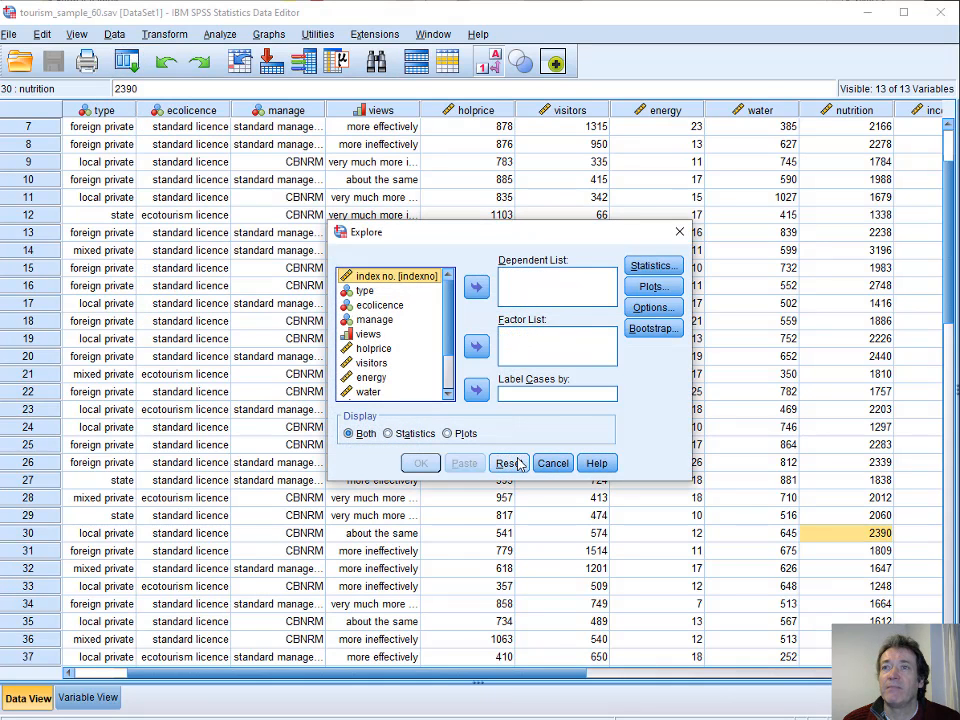
pyautogui.click(369, 336)
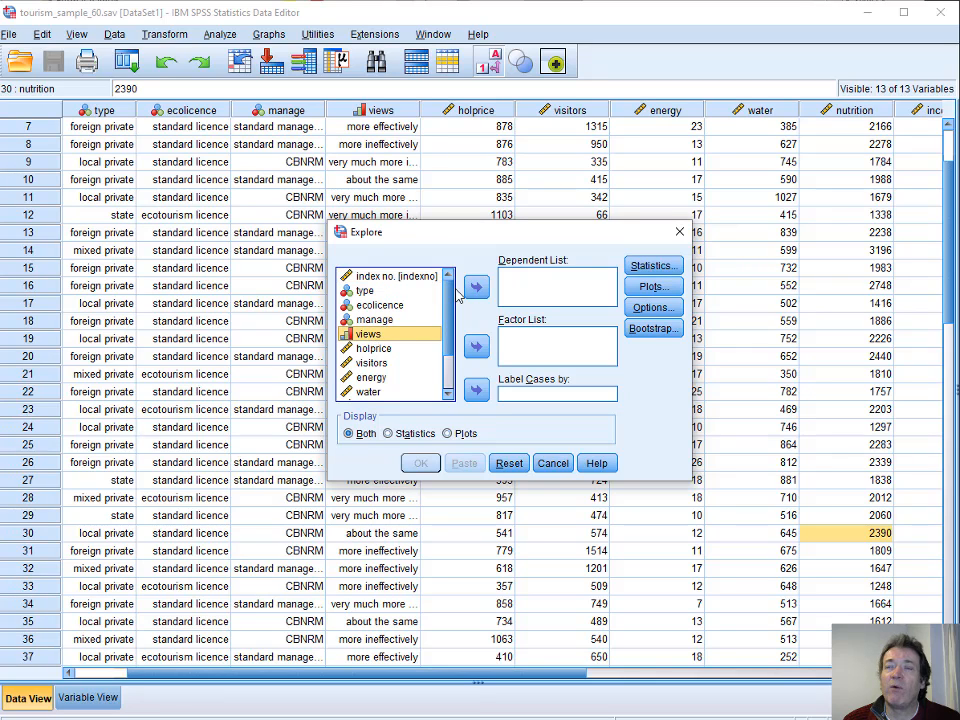
pyautogui.click(484, 289)
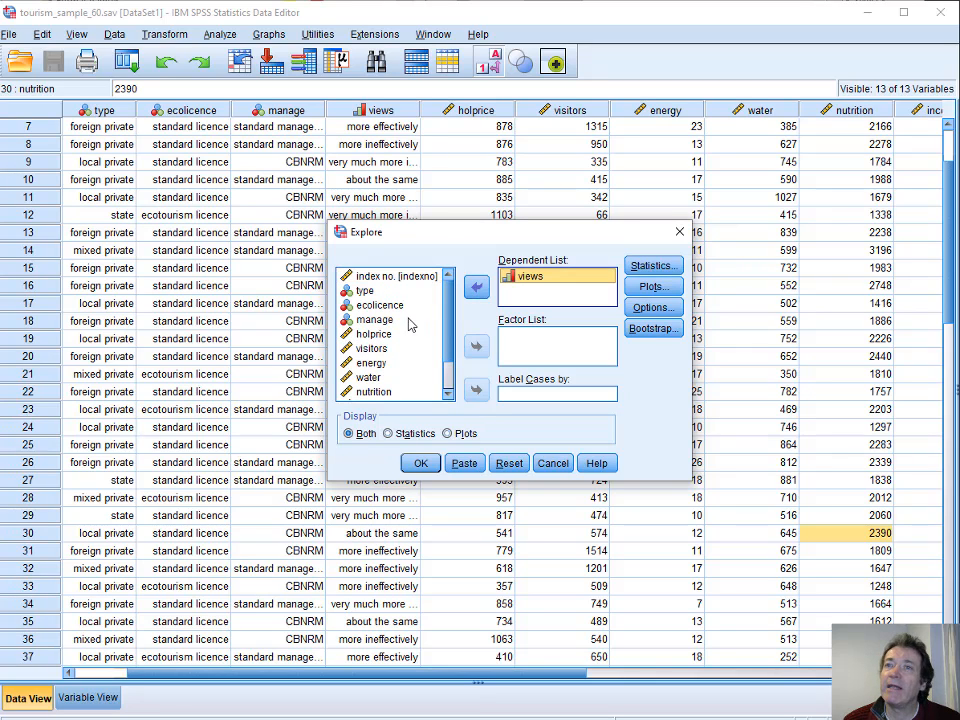
pyautogui.click(370, 377)
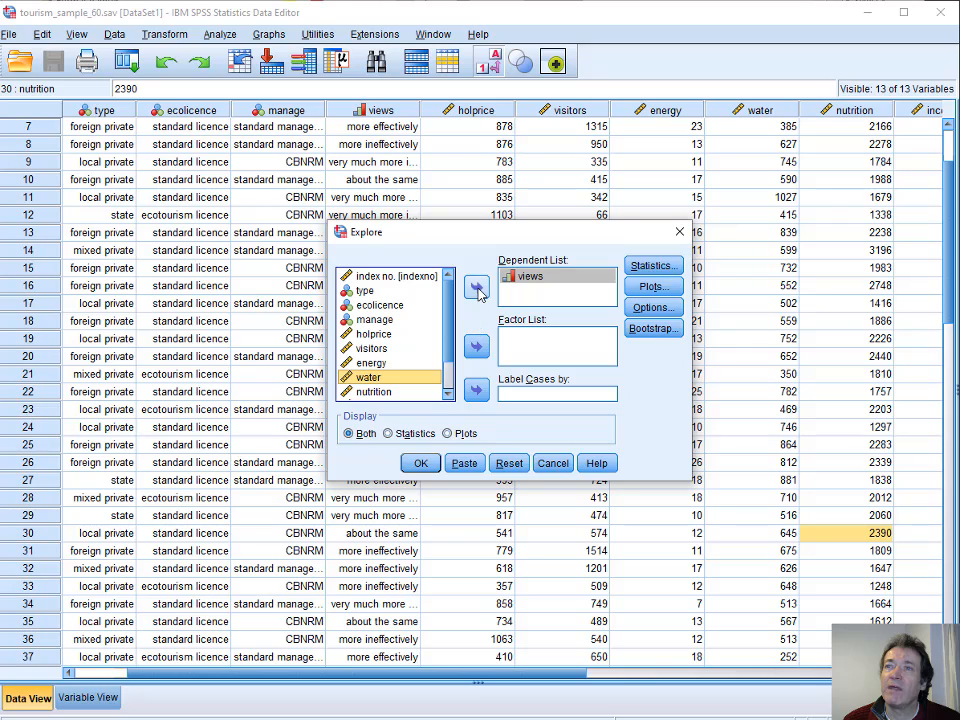
pyautogui.click(476, 287)
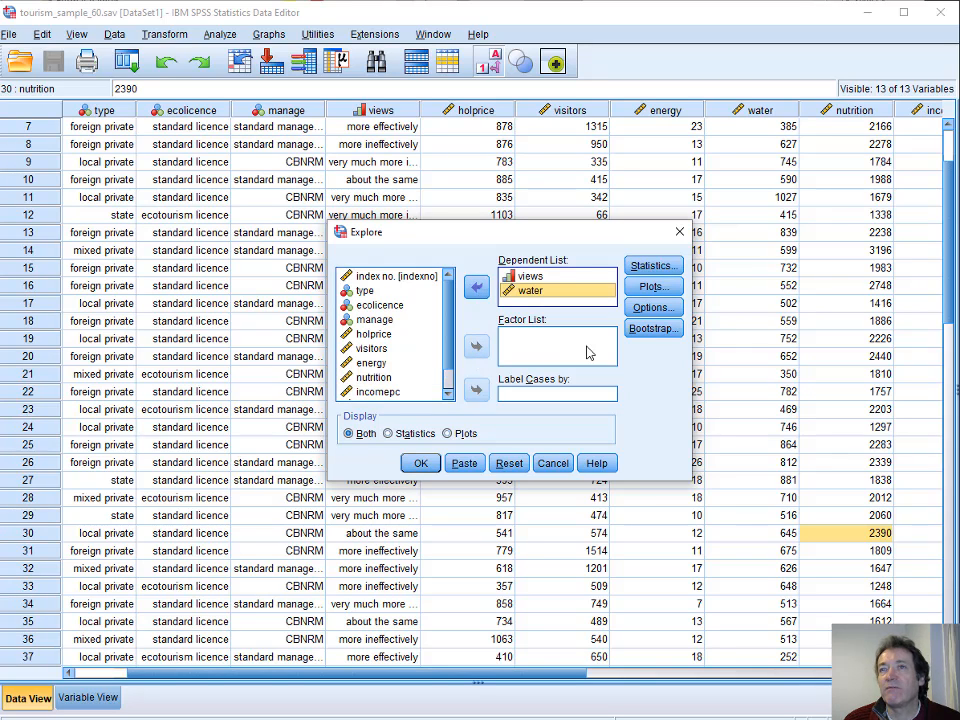
pyautogui.click(378, 319)
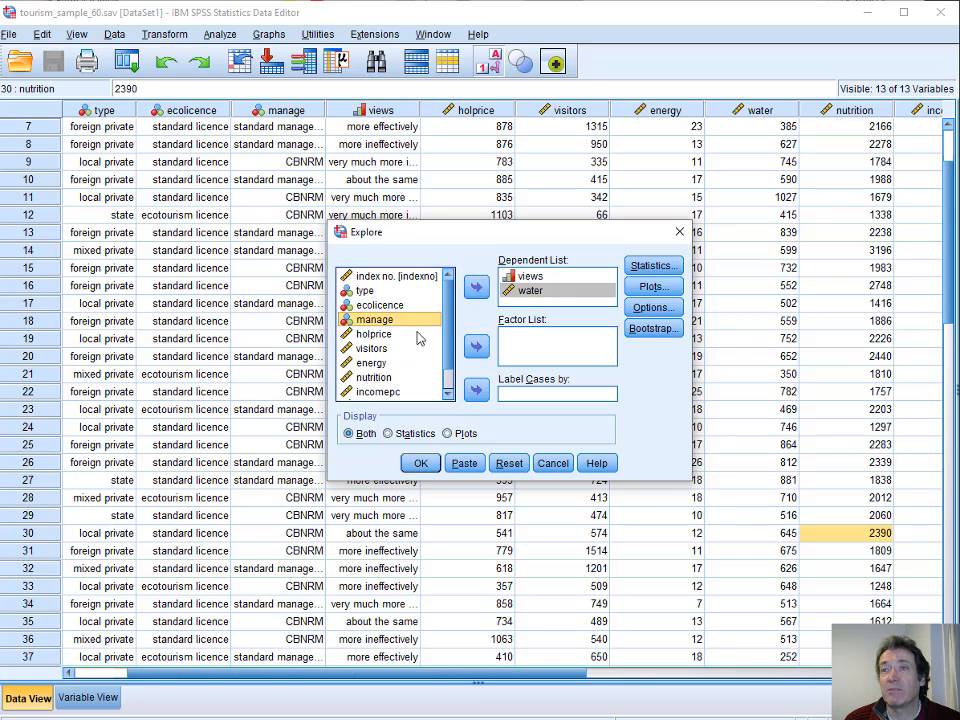
pyautogui.click(474, 346)
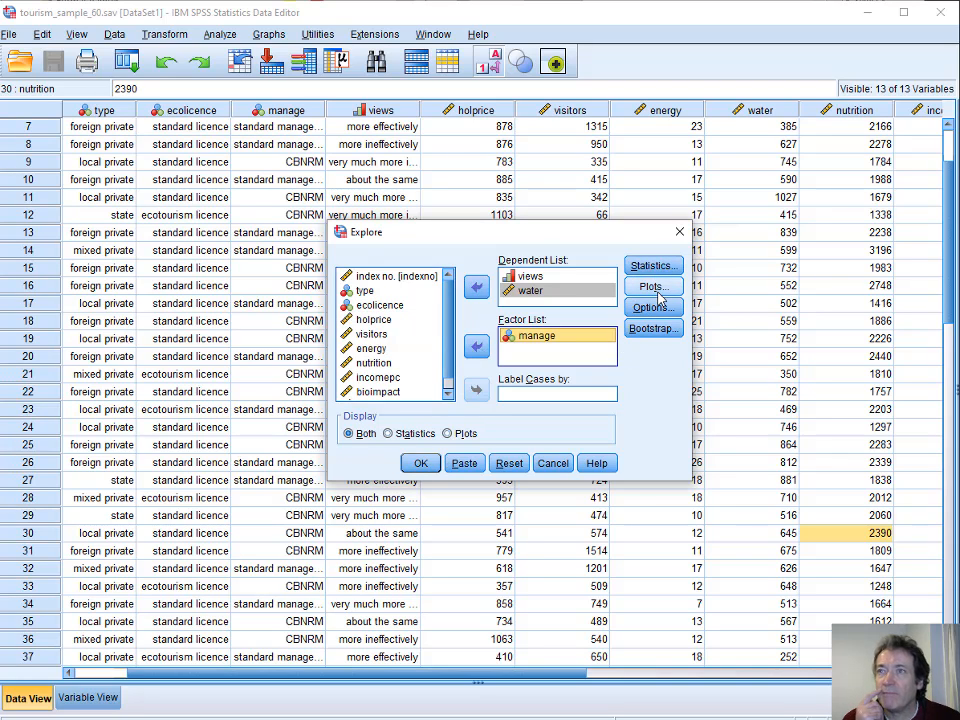
# Exclude the stem-and-leaf plot from the Explore output and run the analysis
pyautogui.click(656, 289)
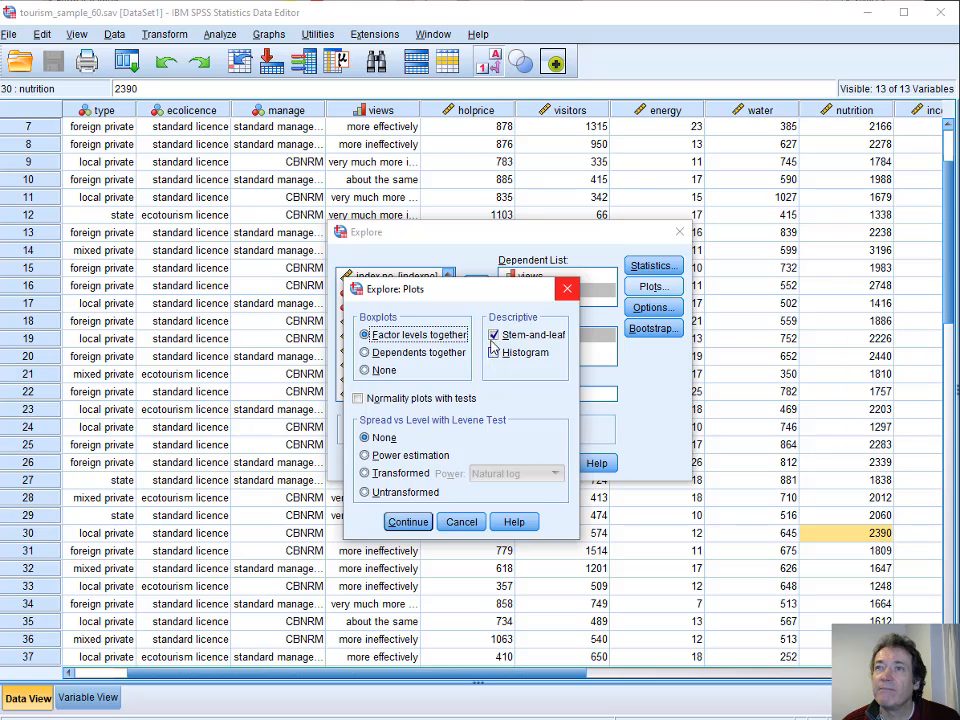
pyautogui.click(493, 335)
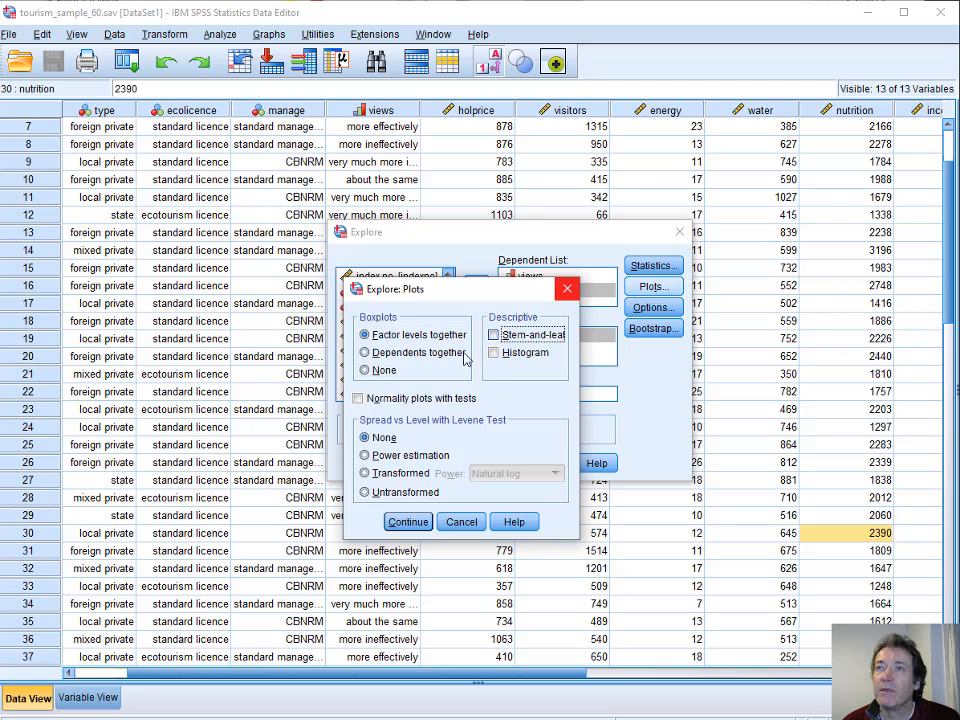
pyautogui.click(412, 523)
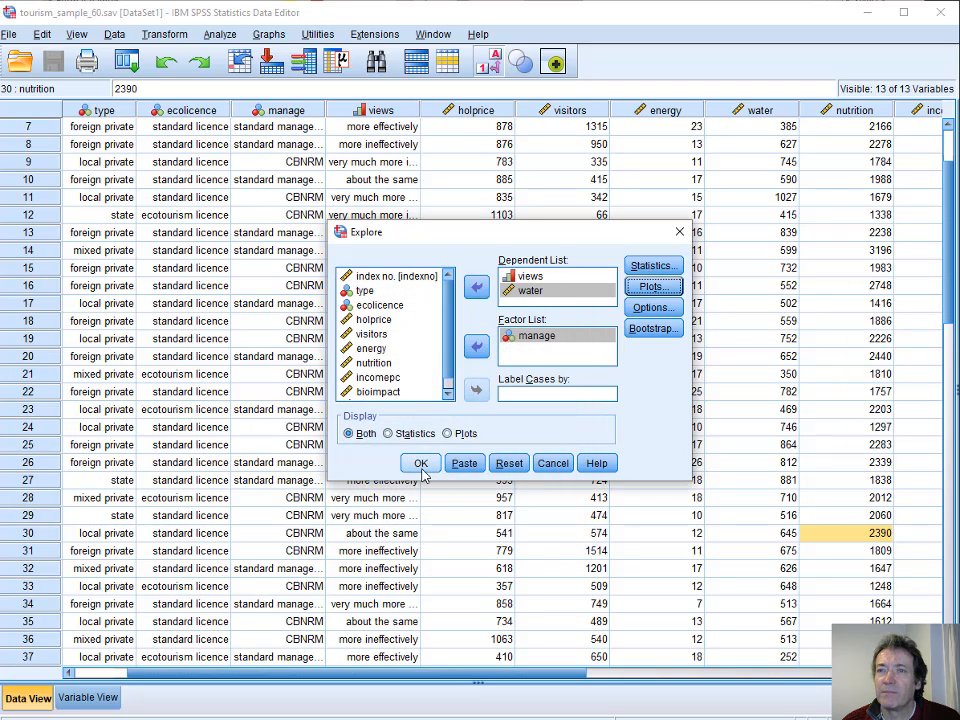
pyautogui.click(421, 464)
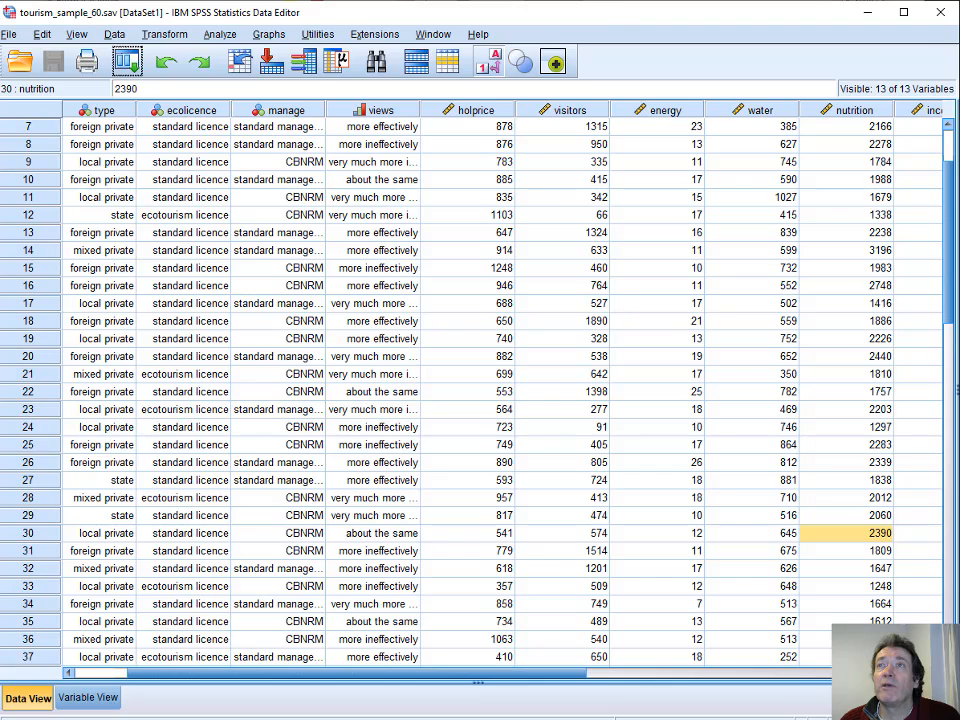
# Compare the descriptive statistics of views and water between standard management and CBNRM in the Explore output
pyautogui.scroll(-4, 510, 242)
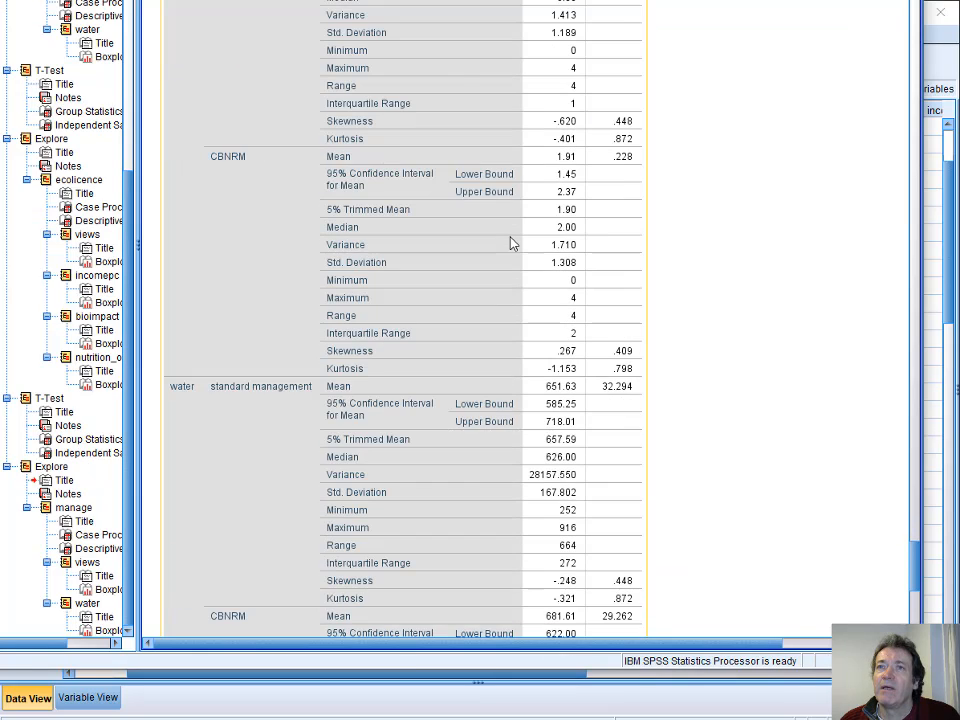
pyautogui.scroll(-7, 510, 242)
pyautogui.scroll(9, 510, 242)
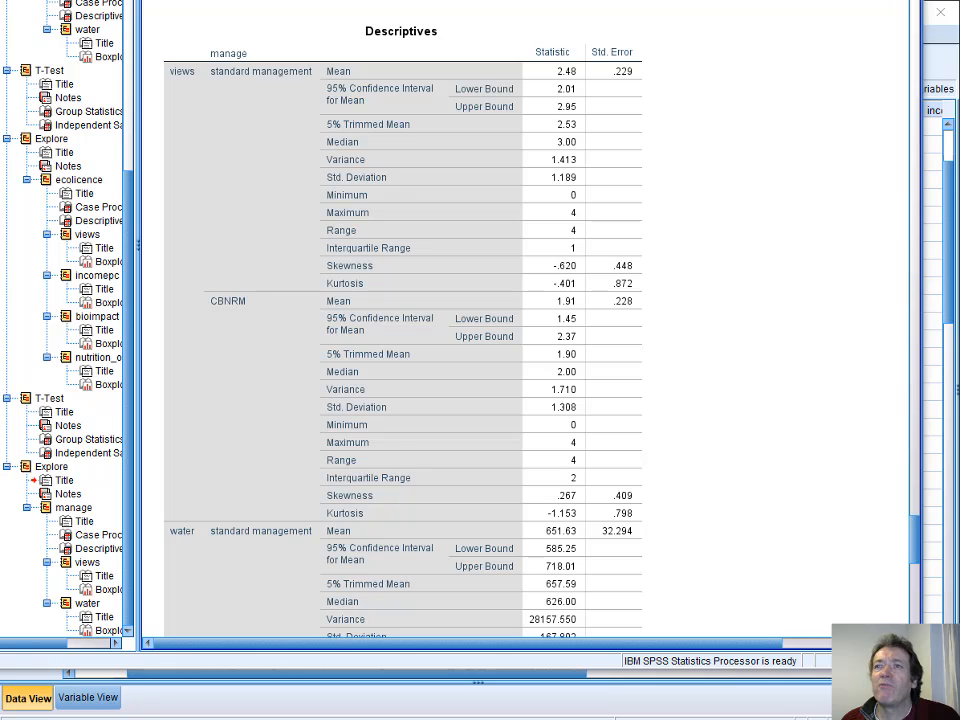
pyautogui.click(561, 410)
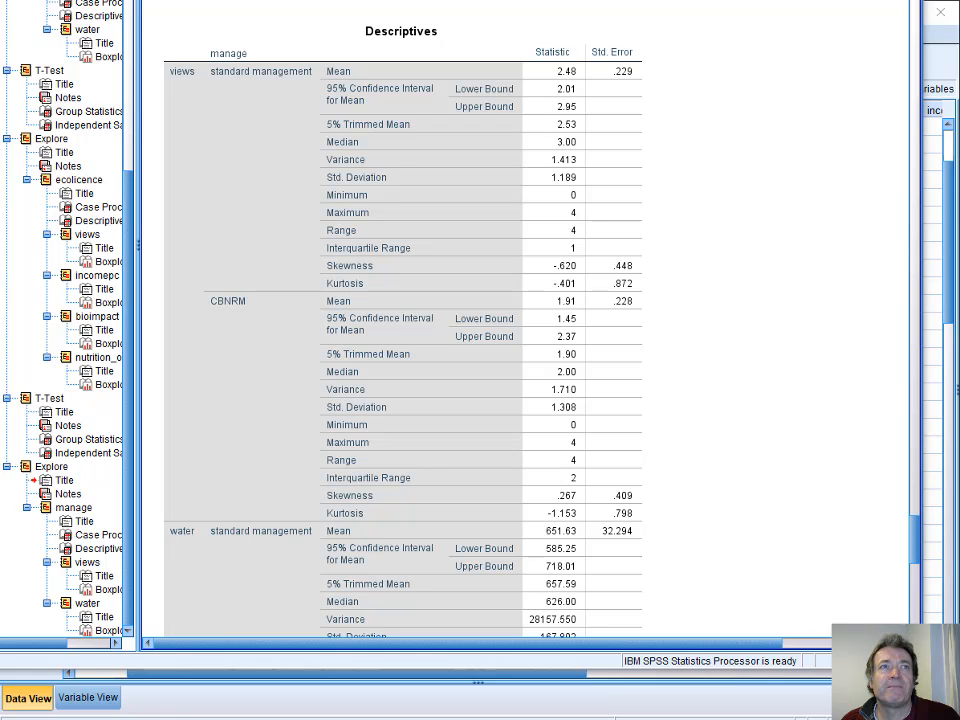
# Switch to the Excel tourism workbook, read the variable key for how views is coded, and return to the SPSS output
pyautogui.moveTo(0, 16); pyautogui.dragTo(440, 0)
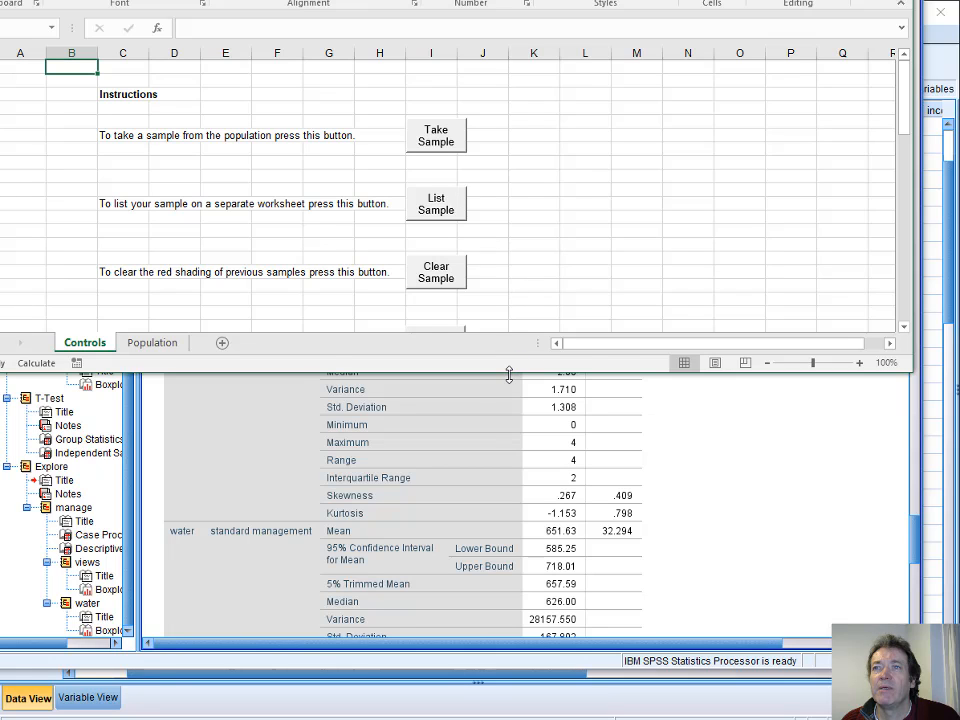
pyautogui.moveTo(509, 373); pyautogui.dragTo(540, 592)
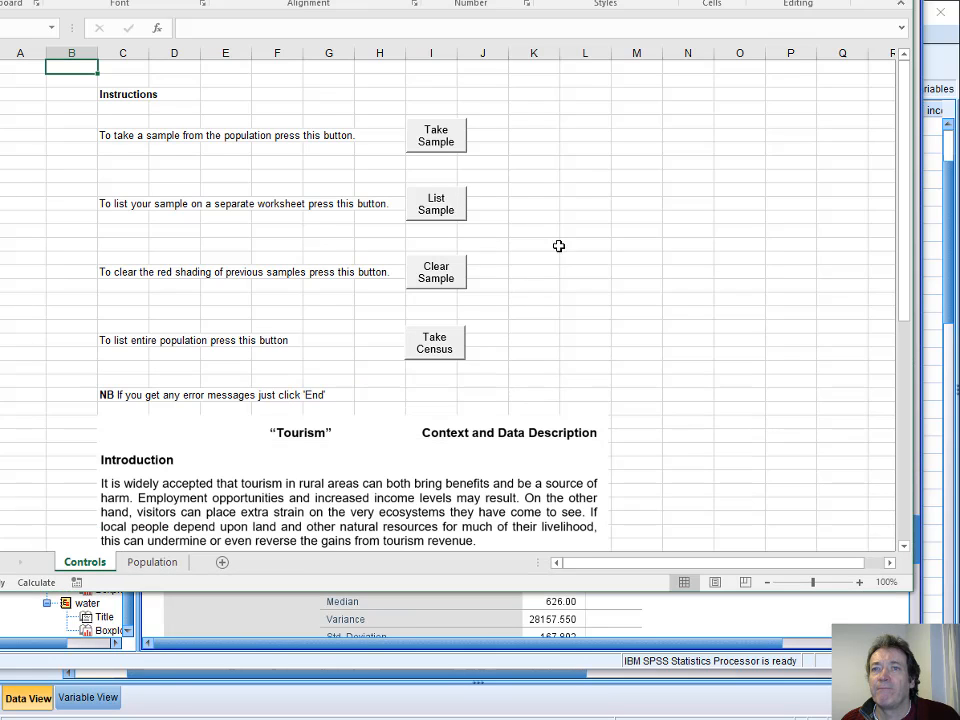
pyautogui.scroll(-1, 540, 400)
pyautogui.scroll(-7, 540, 399)
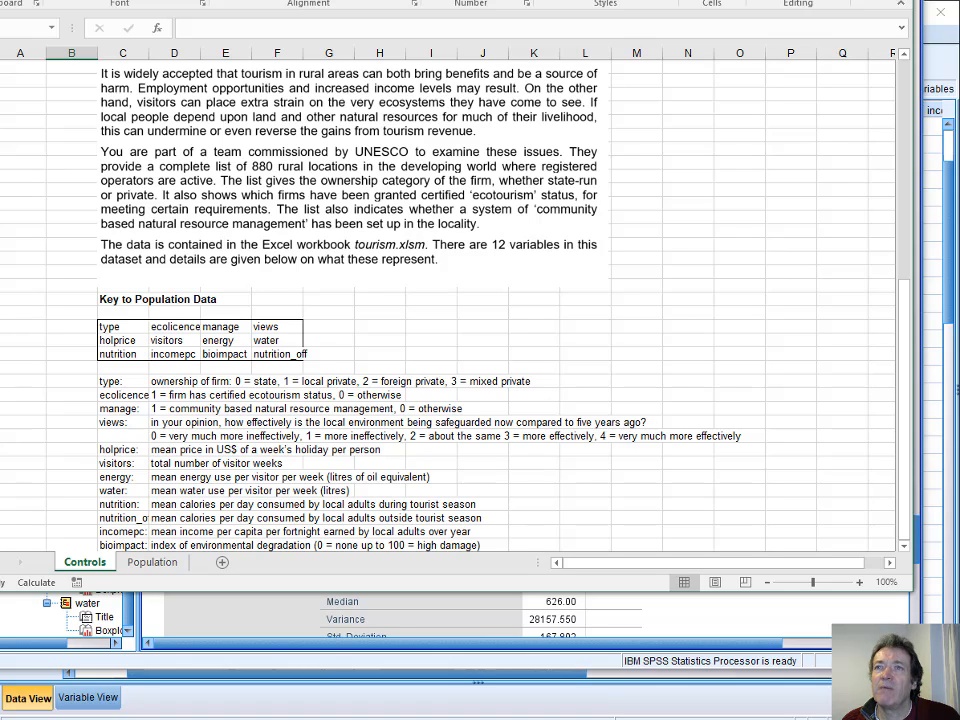
pyautogui.hotkey('alt', 'Tab')
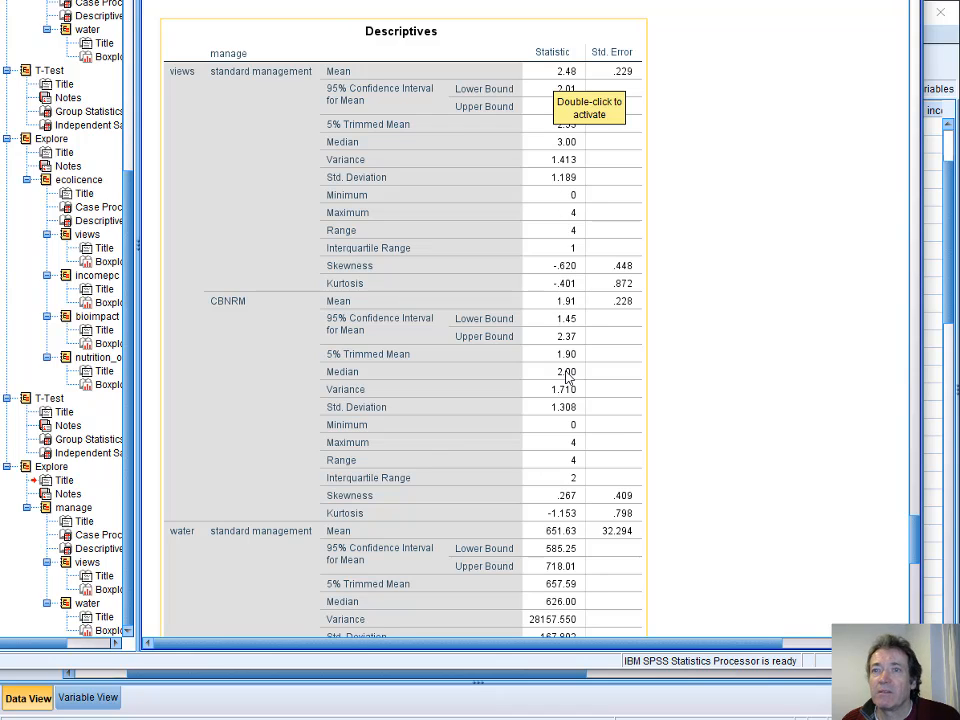
# Examine the water descriptives and the boxplots of views and water for both management groups
pyautogui.scroll(-5, 556, 383)
pyautogui.scroll(-2, 566, 385)
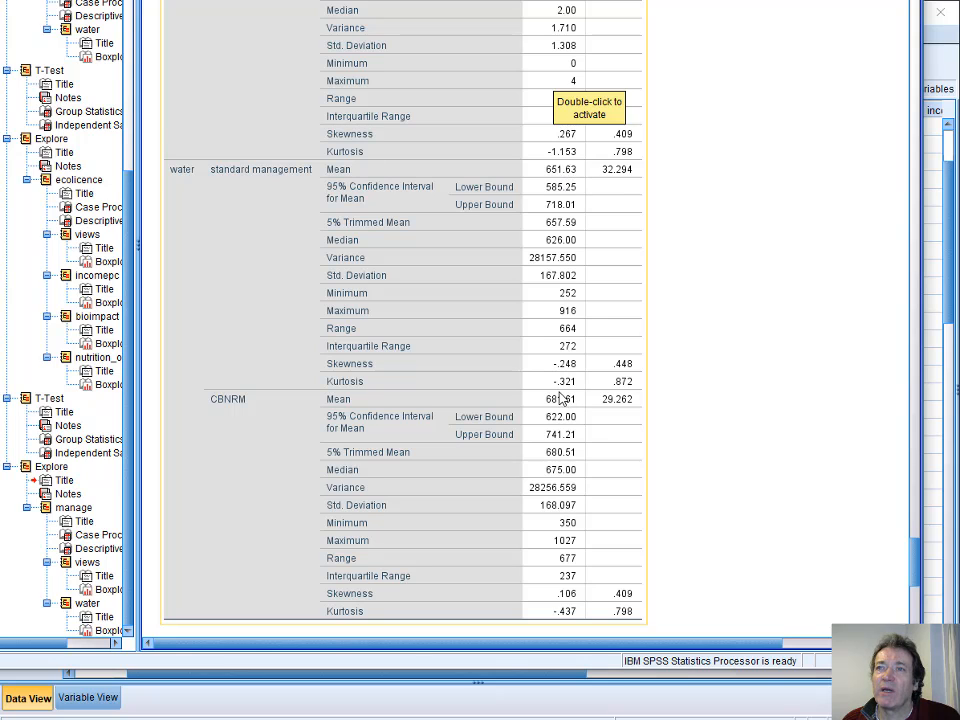
pyautogui.scroll(-10, 562, 400)
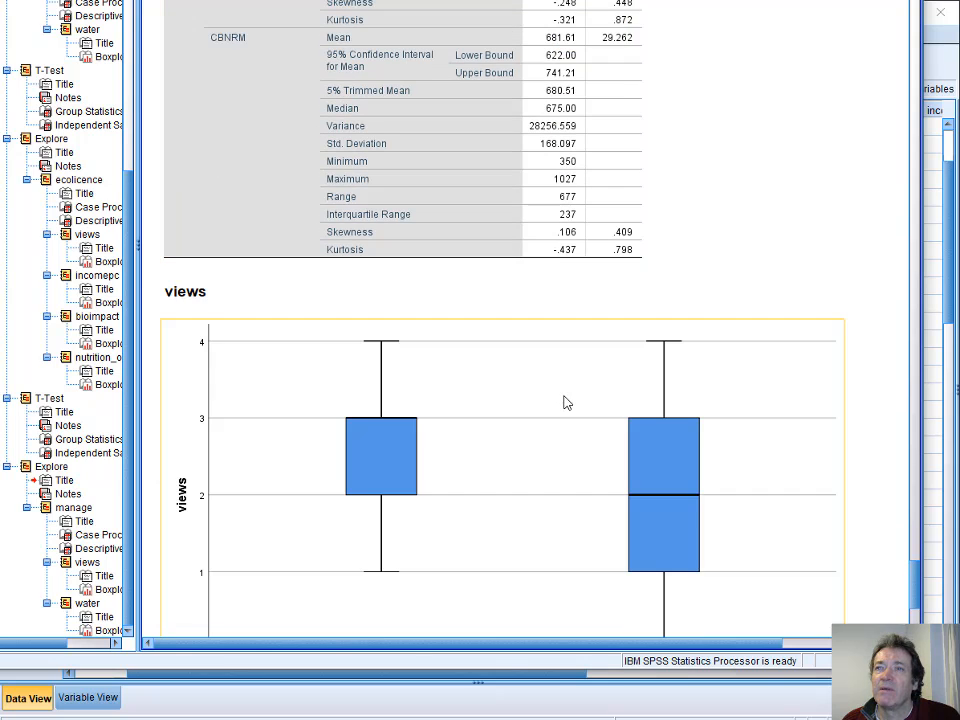
pyautogui.scroll(-2, 563, 402)
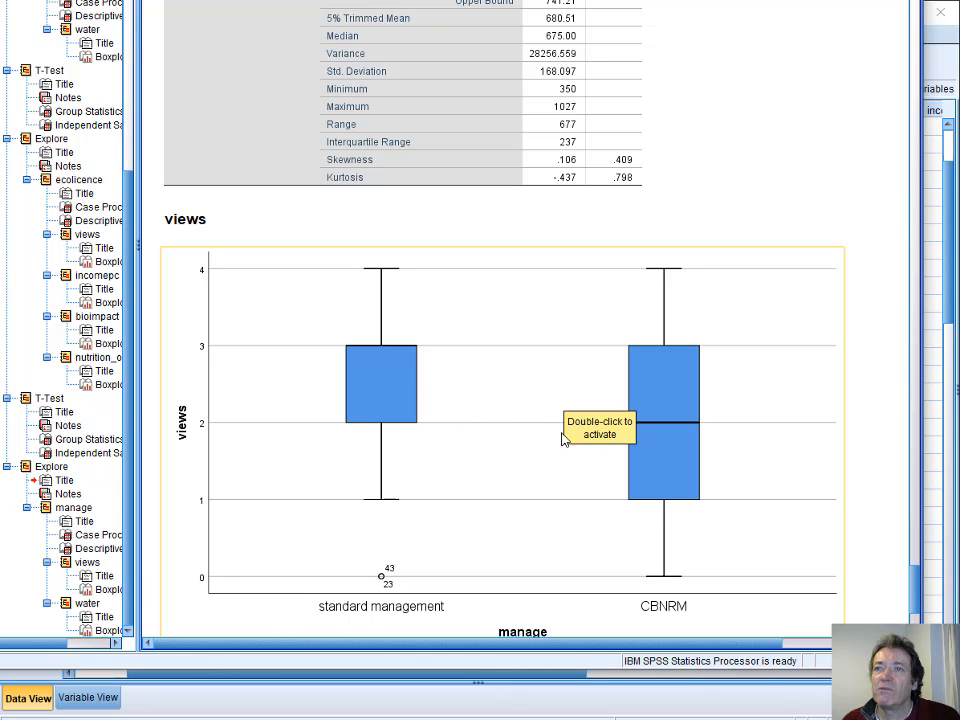
pyautogui.scroll(-14, 585, 448)
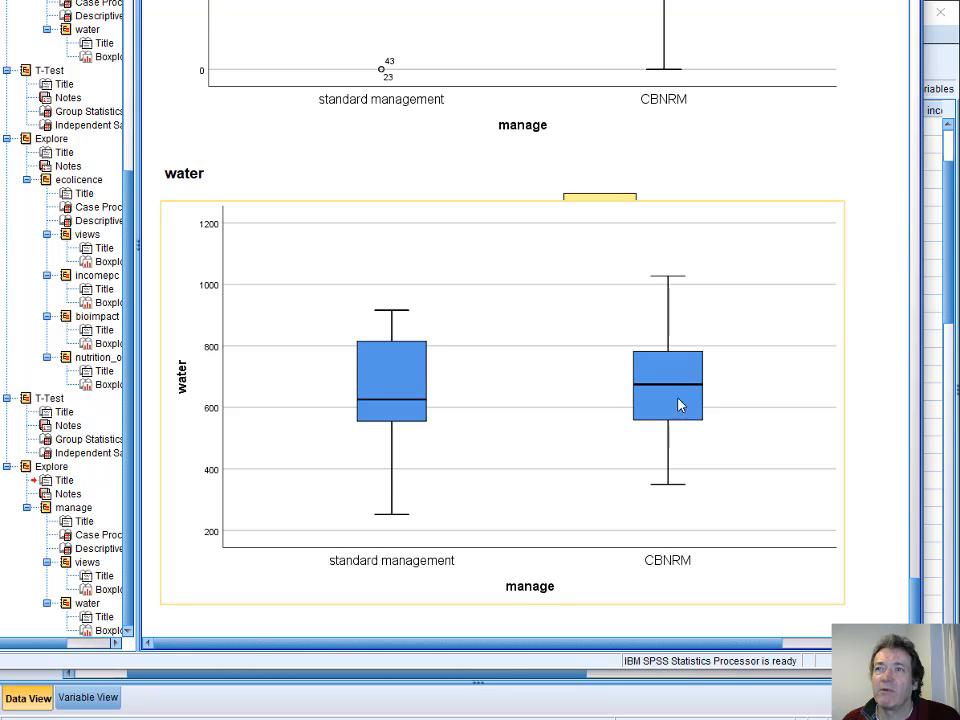
pyautogui.scroll(8, 518, 343)
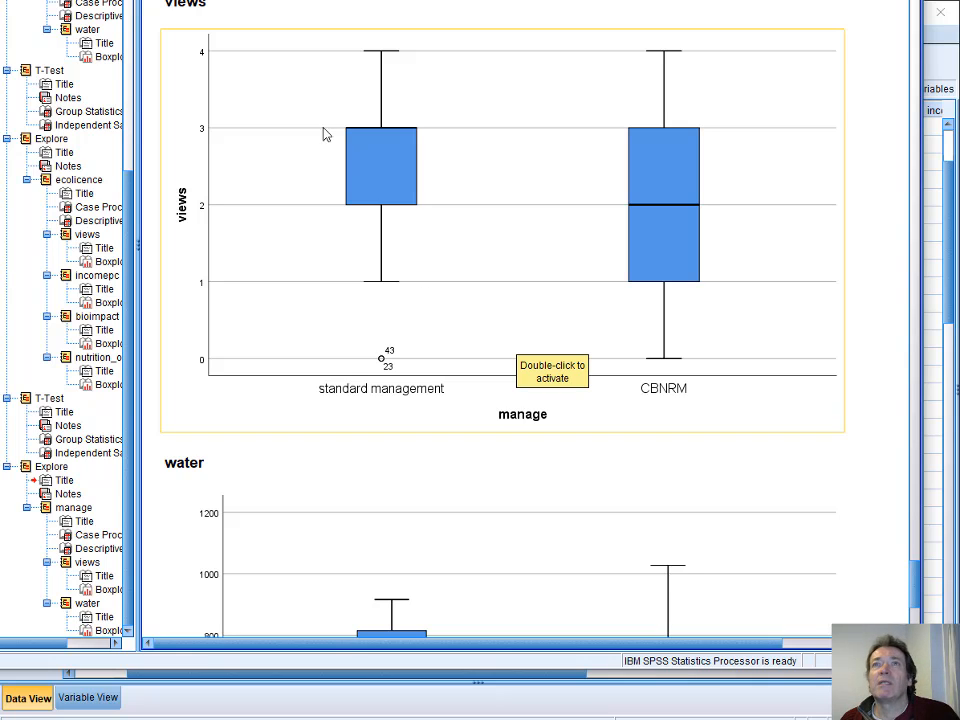
# Start an Independent-Samples T Test and remove views, incomepc, bioimpact and nutrition_off from the test variables
pyautogui.click(172, 1)
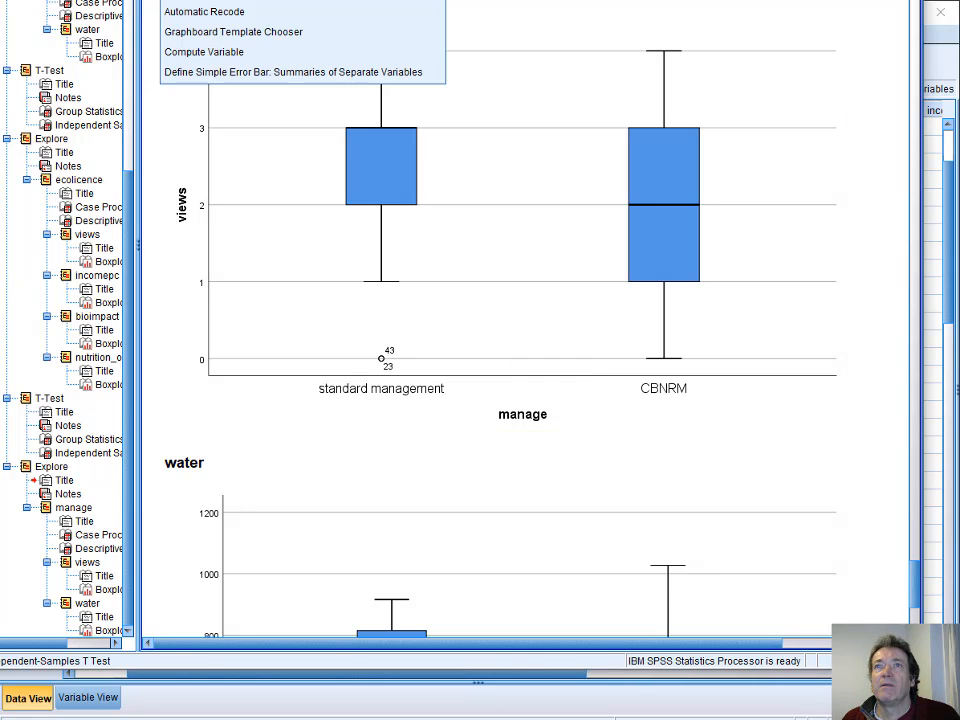
pyautogui.click(220, 1)
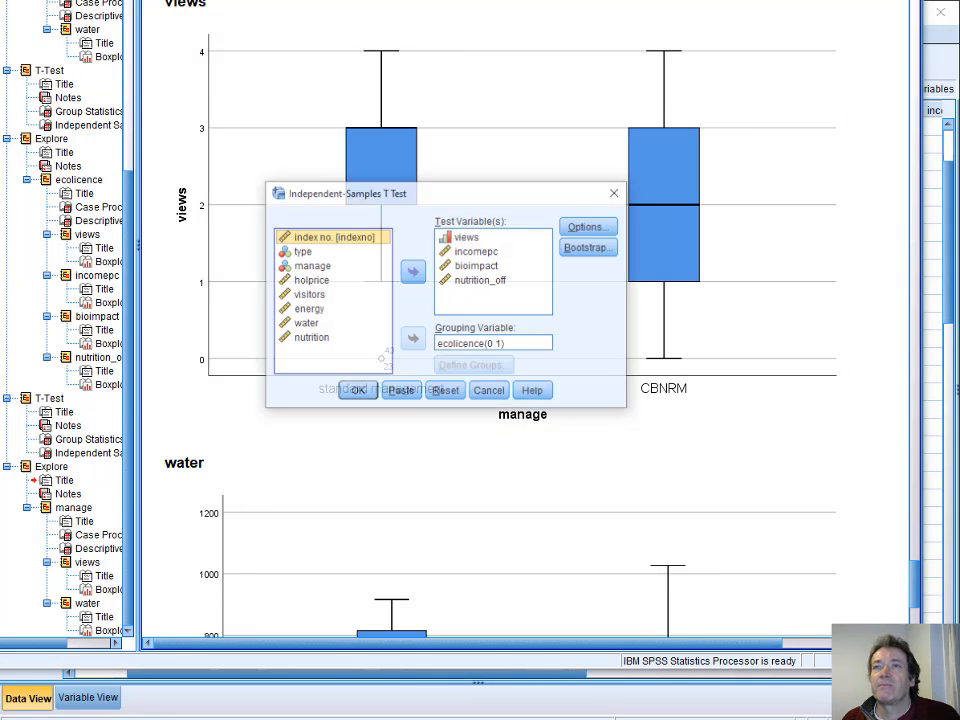
pyautogui.click(467, 237)
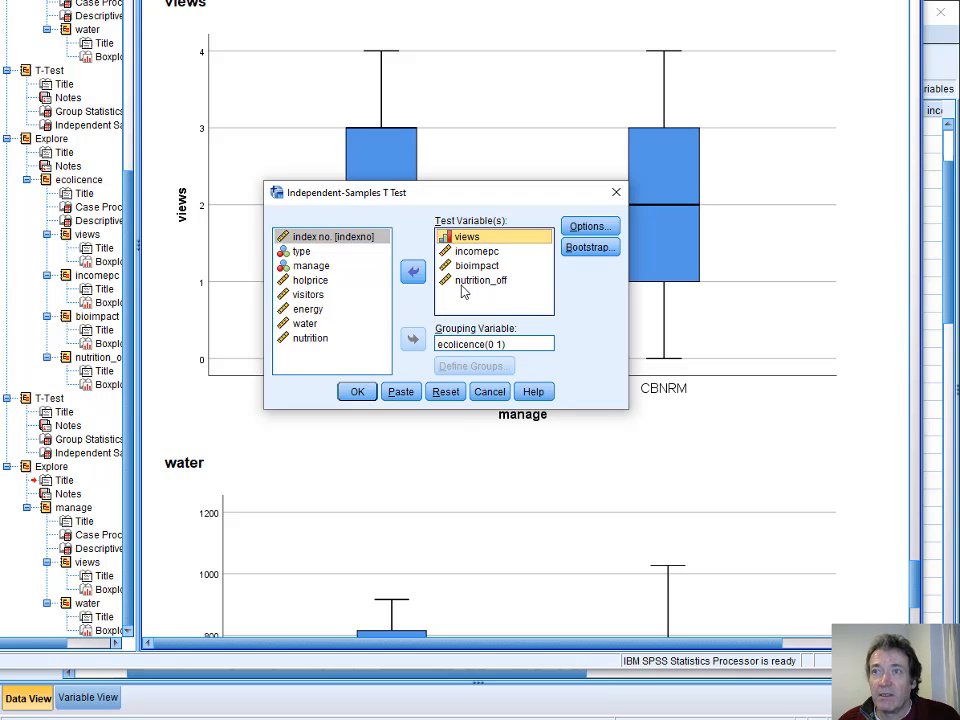
pyautogui.keyDown('shift'); pyautogui.click(480, 281); pyautogui.keyUp('shift')
pyautogui.click(413, 271)
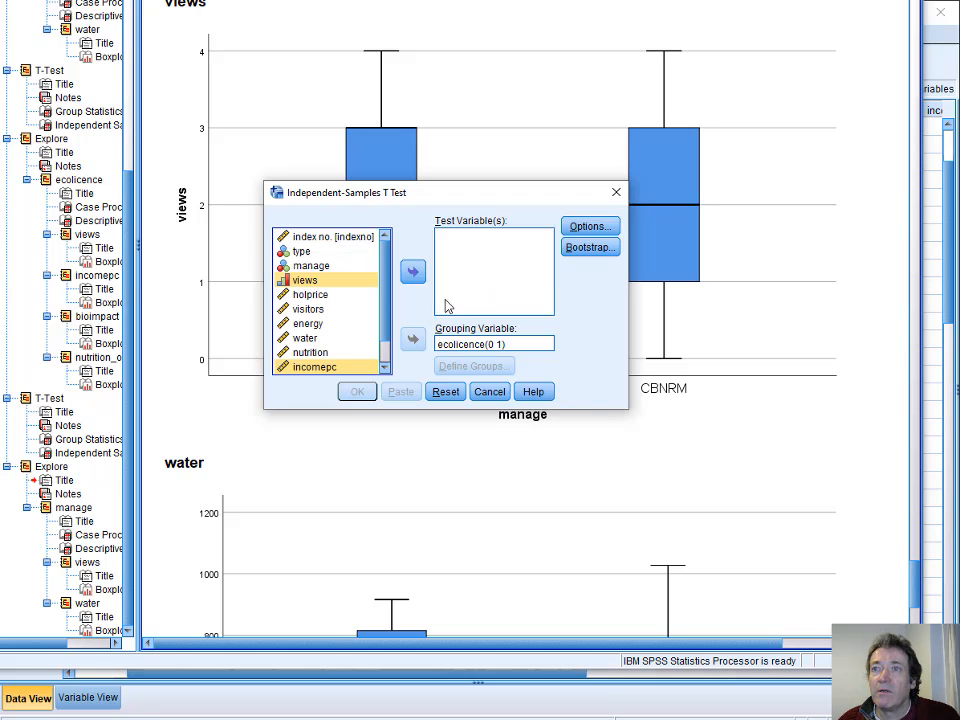
# Replace ecolicence with manage as the grouping variable of the t-test, using 0 and 1 as the group values
pyautogui.click(476, 344)
pyautogui.click(412, 339)
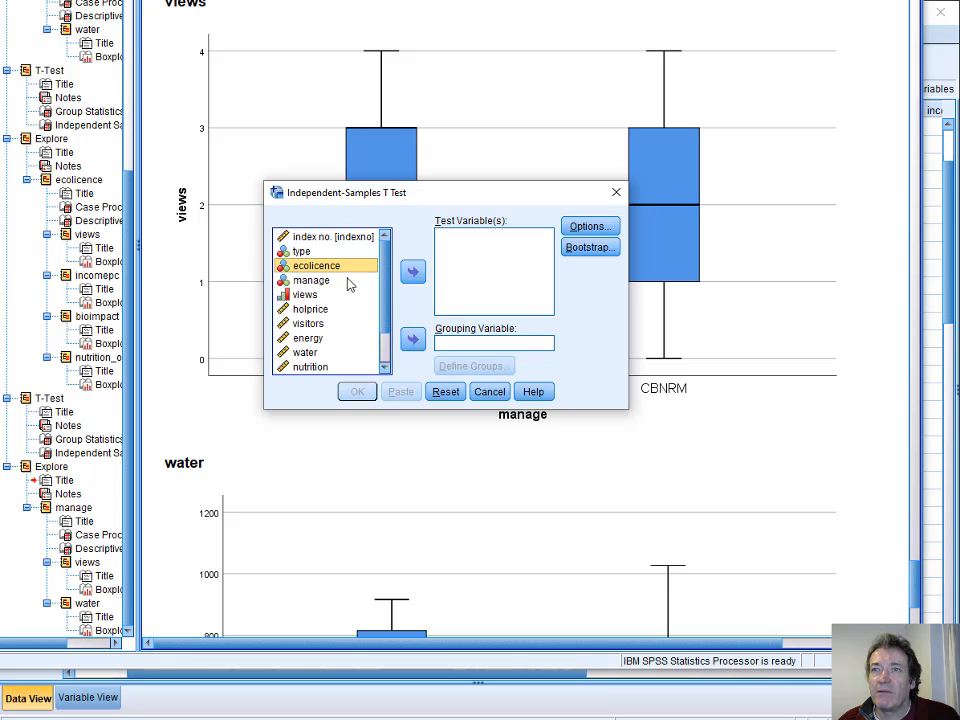
pyautogui.click(311, 280)
pyautogui.click(413, 339)
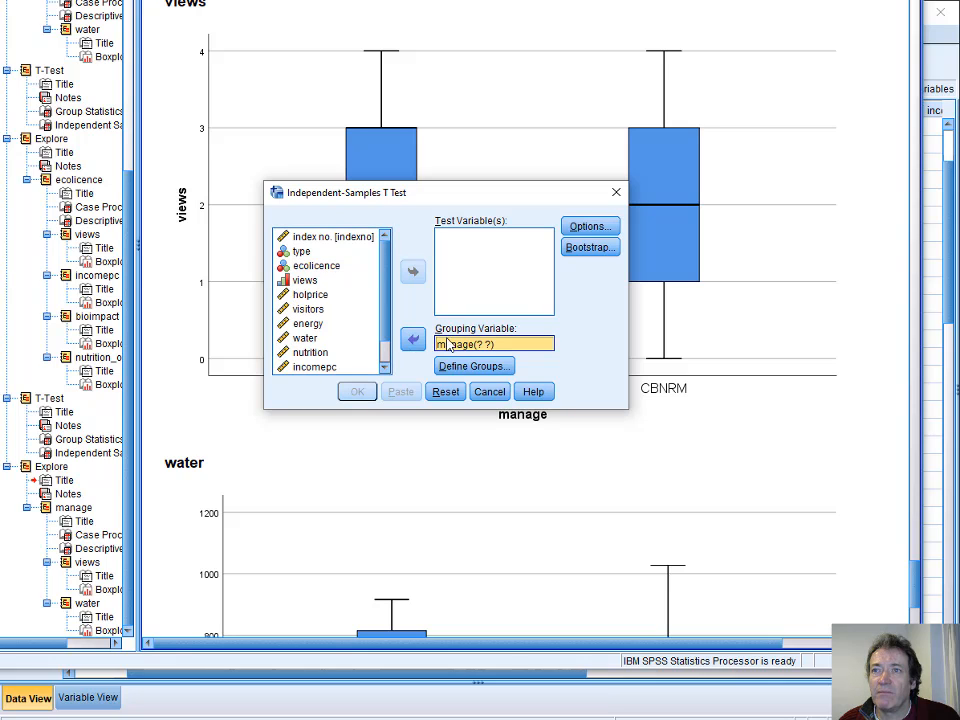
pyautogui.click(472, 366)
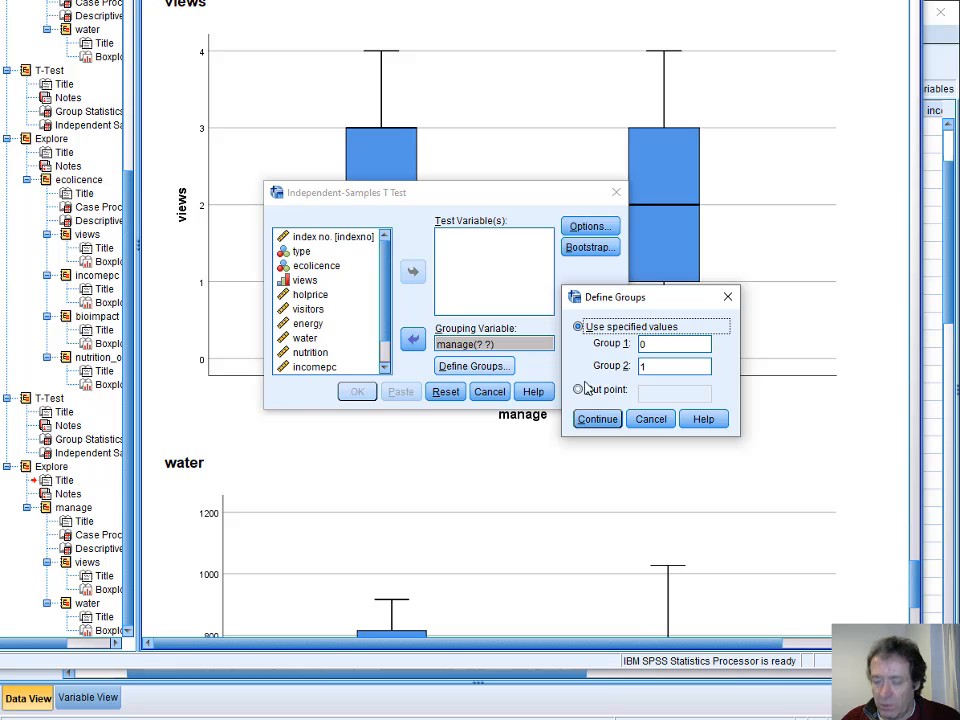
pyautogui.click(597, 419)
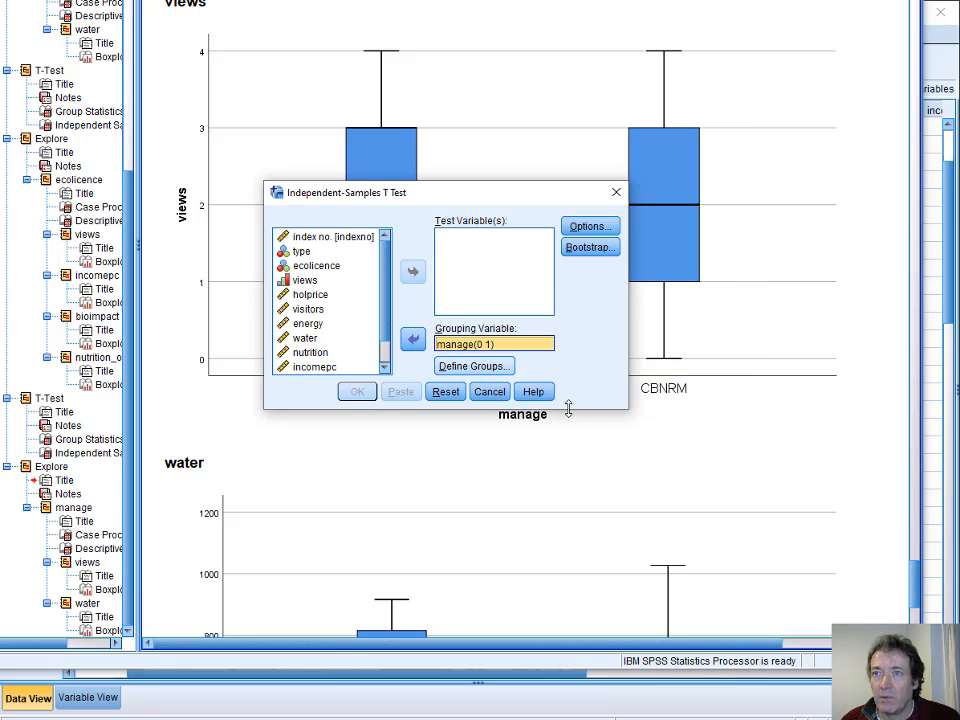
# Add views and water as the test variables
pyautogui.click(308, 280)
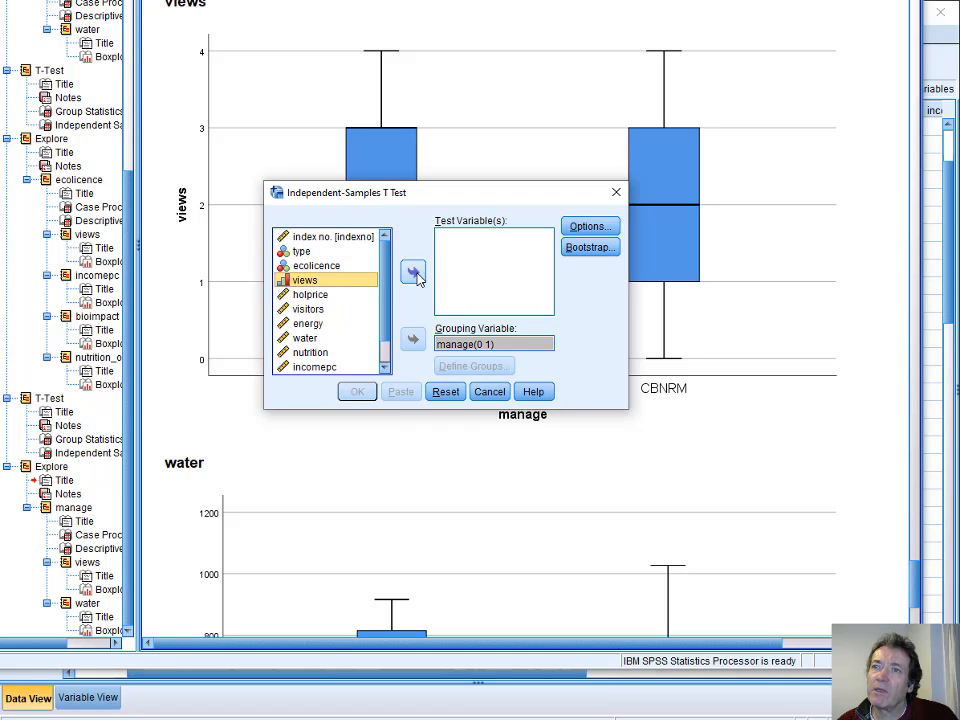
pyautogui.click(412, 271)
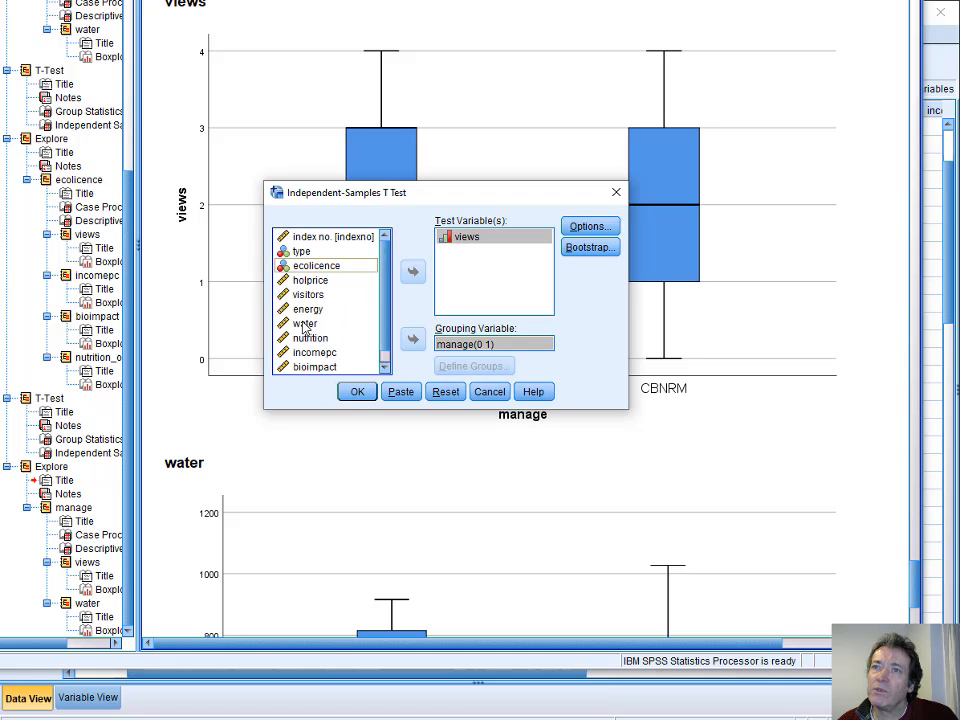
pyautogui.click(305, 323)
pyautogui.click(411, 273)
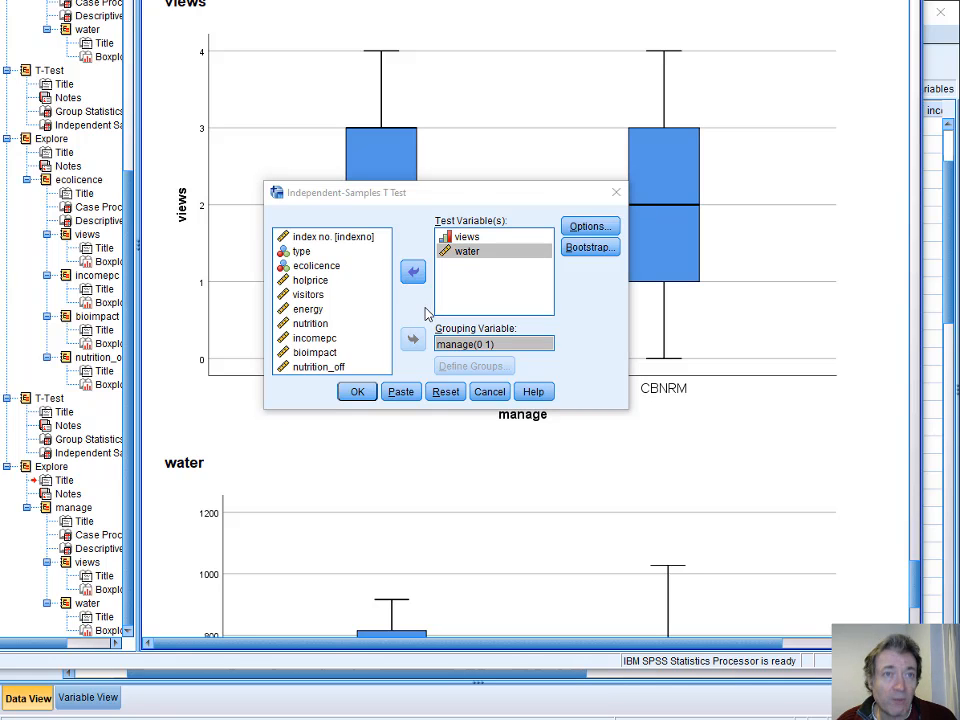
# Check the coding of manage in the Excel variable key, return to SPSS and run the t-test
pyautogui.hotkey('alt', 'Tab')
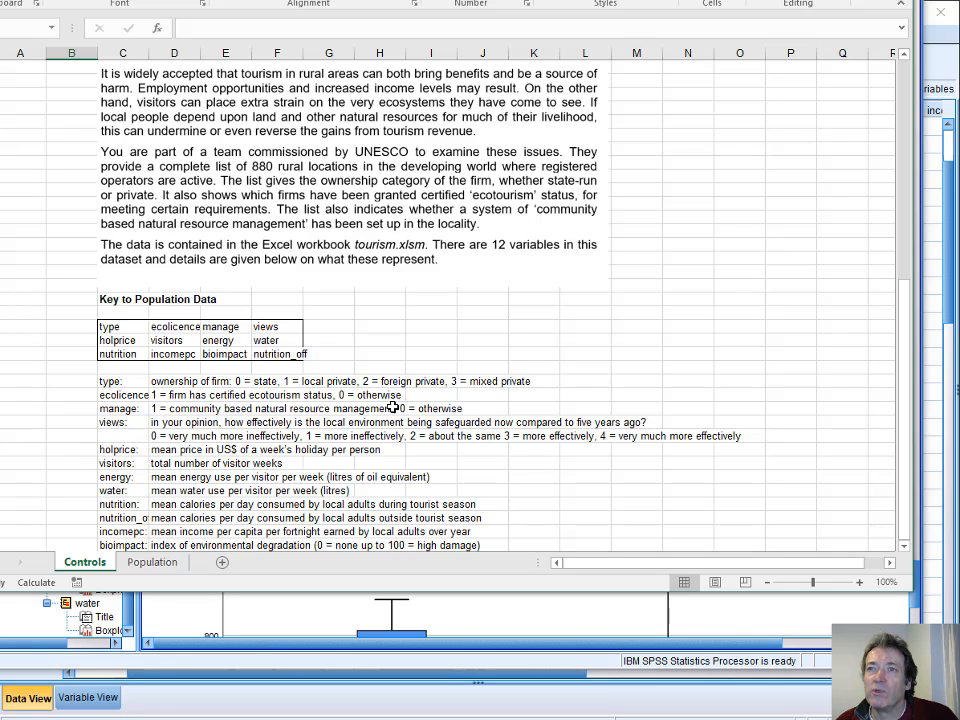
pyautogui.click(948, 262)
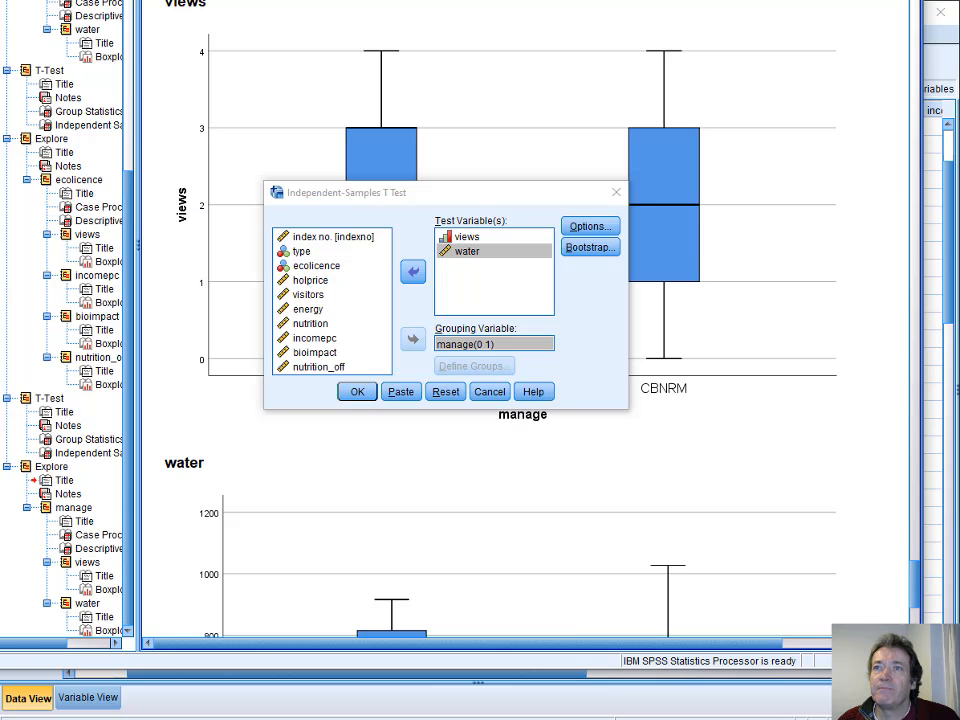
pyautogui.click(358, 392)
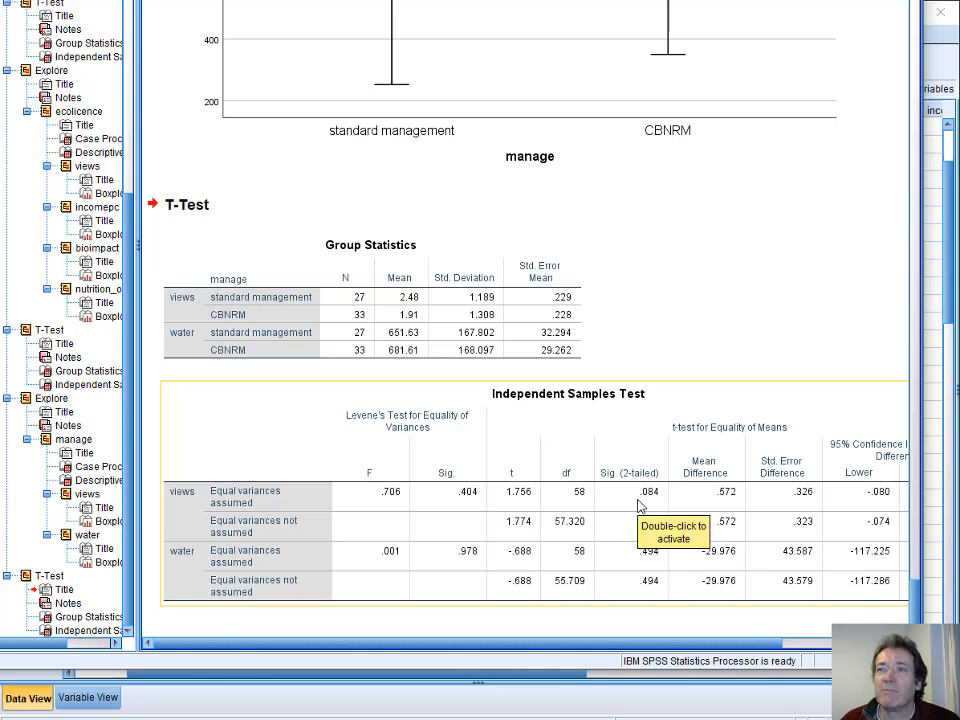
# Compare the boxplots of views and water with the group means and significance values in the T-Test output
pyautogui.scroll(5, 643, 202)
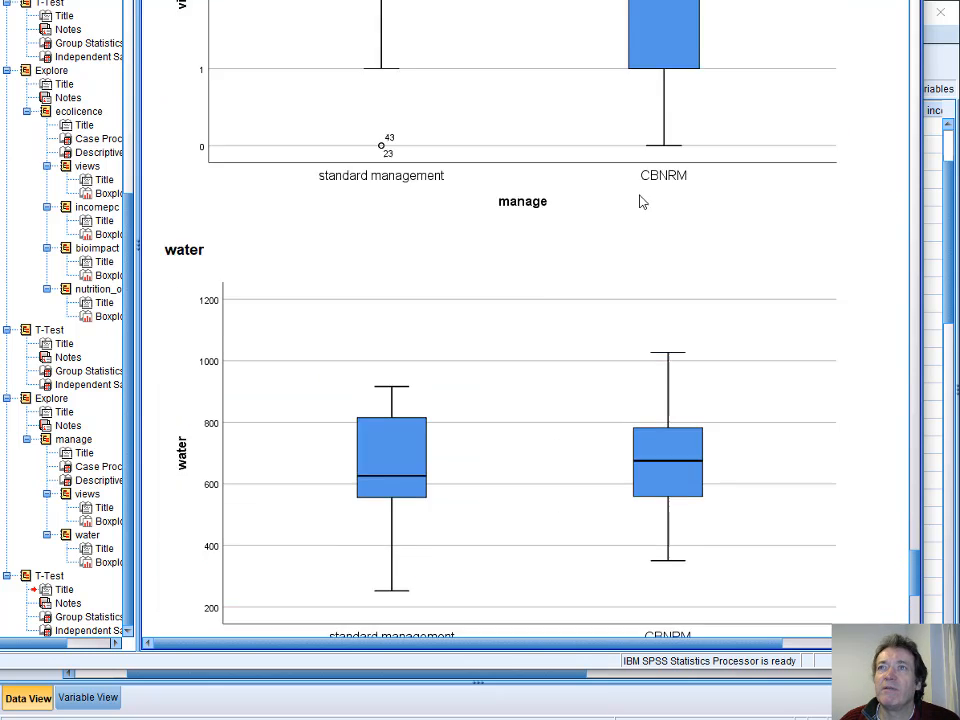
pyautogui.scroll(1, 643, 202)
pyautogui.scroll(-3, 632, 86)
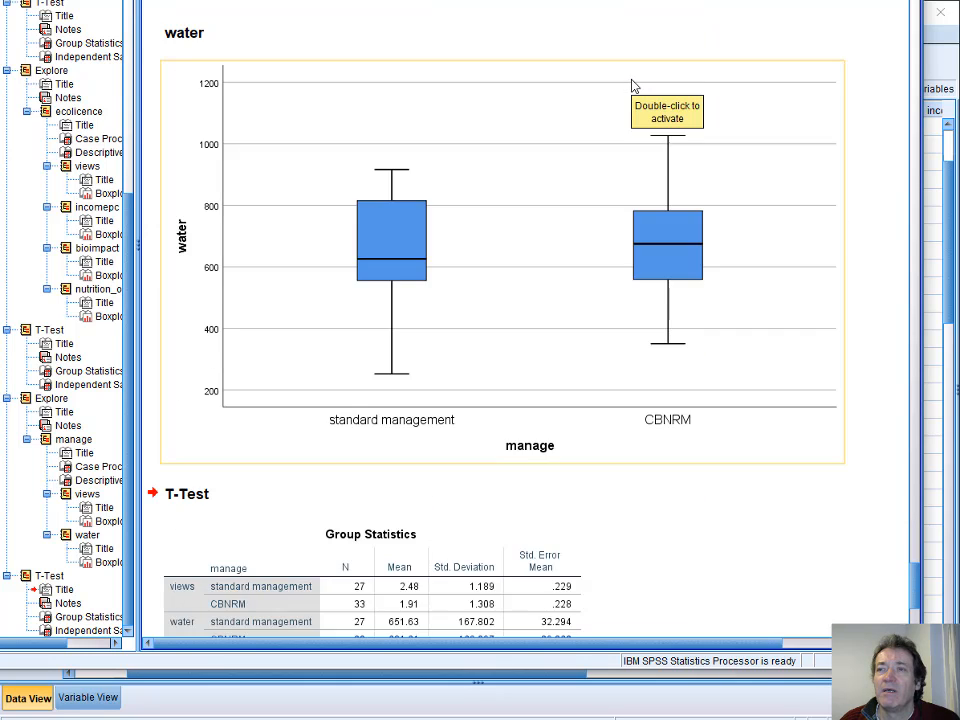
pyautogui.scroll(-3, 632, 86)
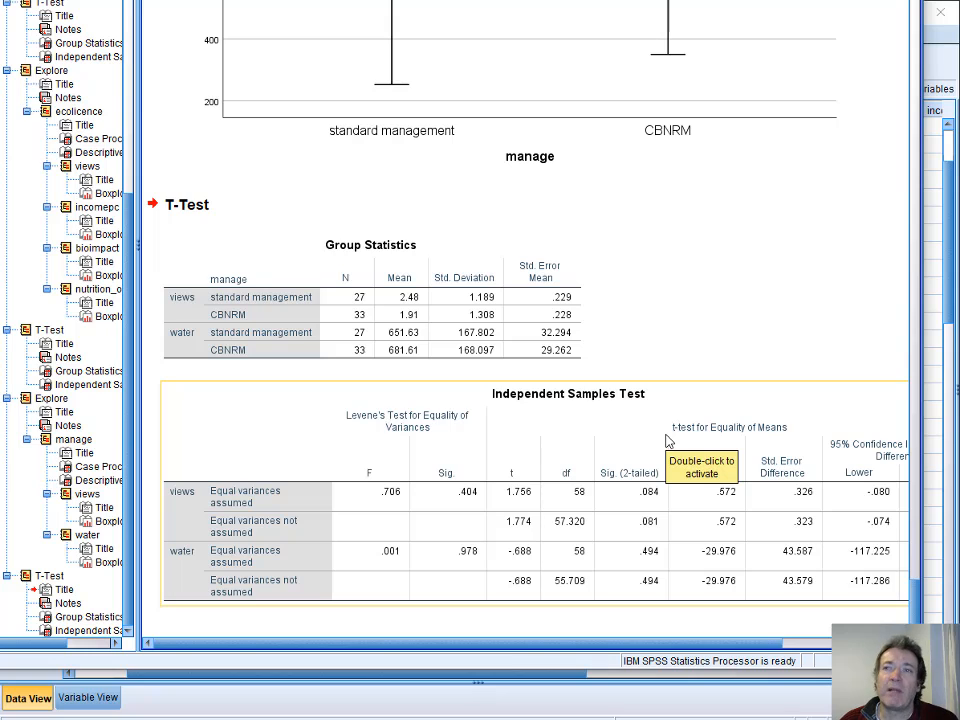
pyautogui.scroll(1, 669, 441)
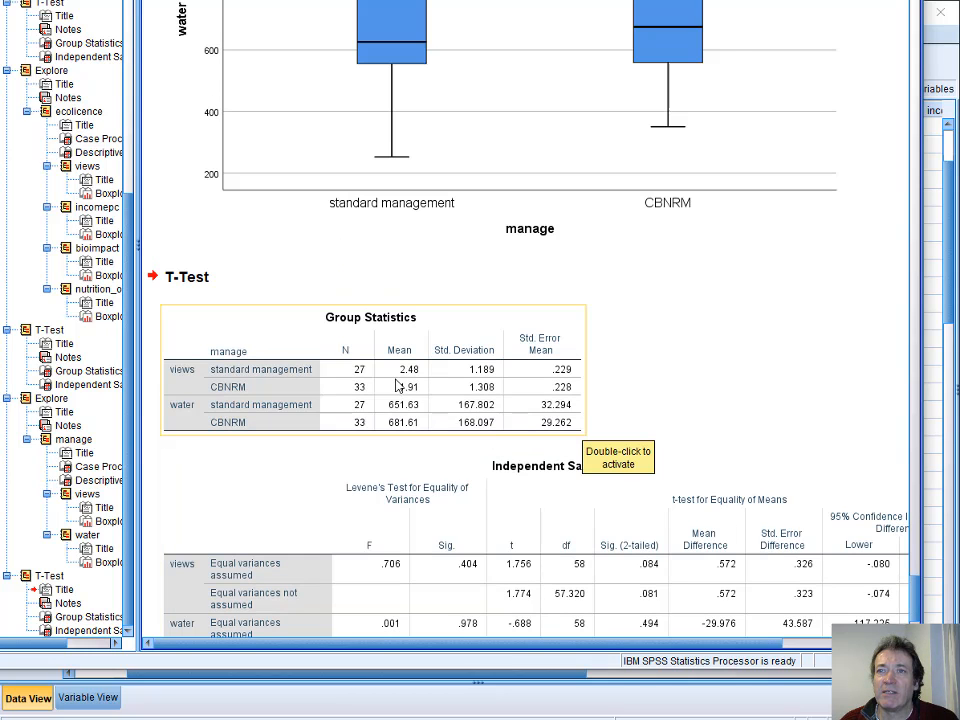
pyautogui.scroll(-1, 440, 401)
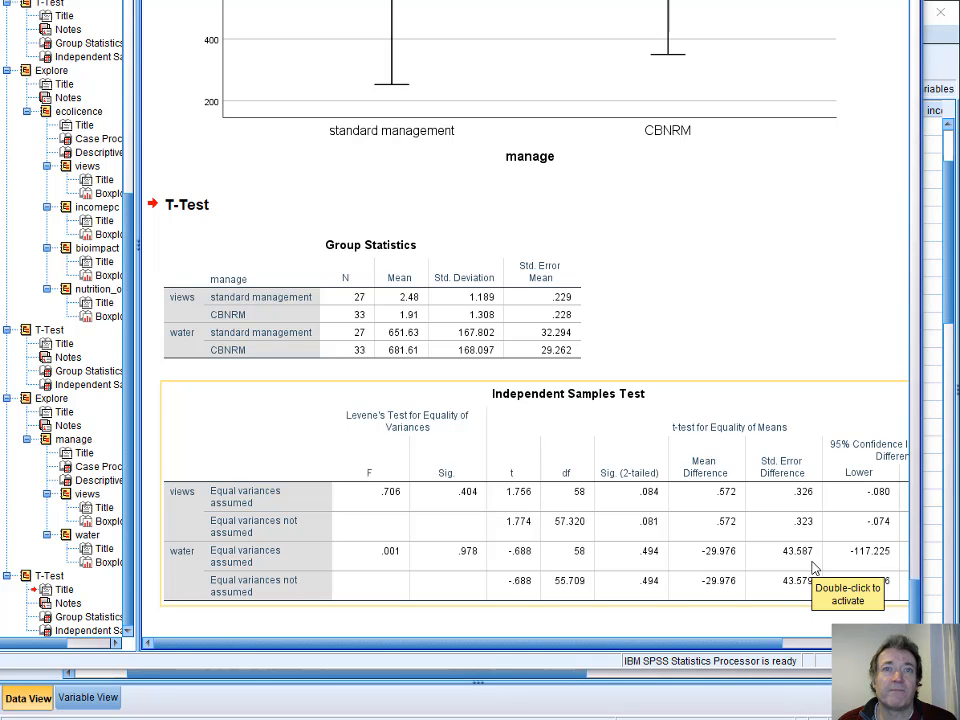
# Read the group comparison tasks in the Word worksheet and the ownership codes for type in the Excel variable key
pyautogui.hotkey('alt', 'Tab')
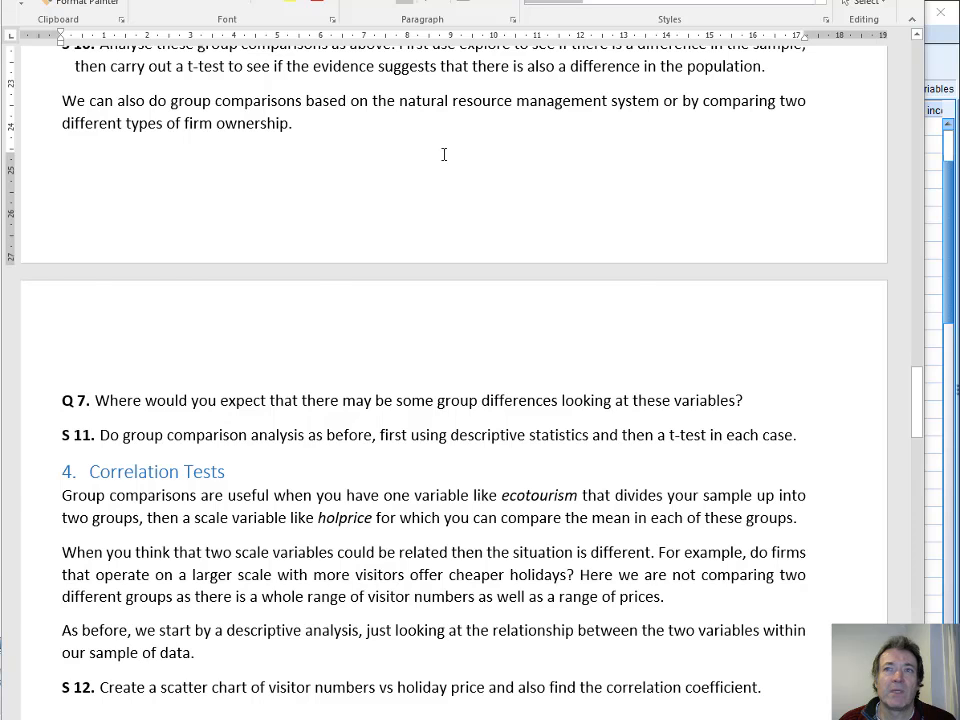
pyautogui.hotkey('alt', 'Tab')
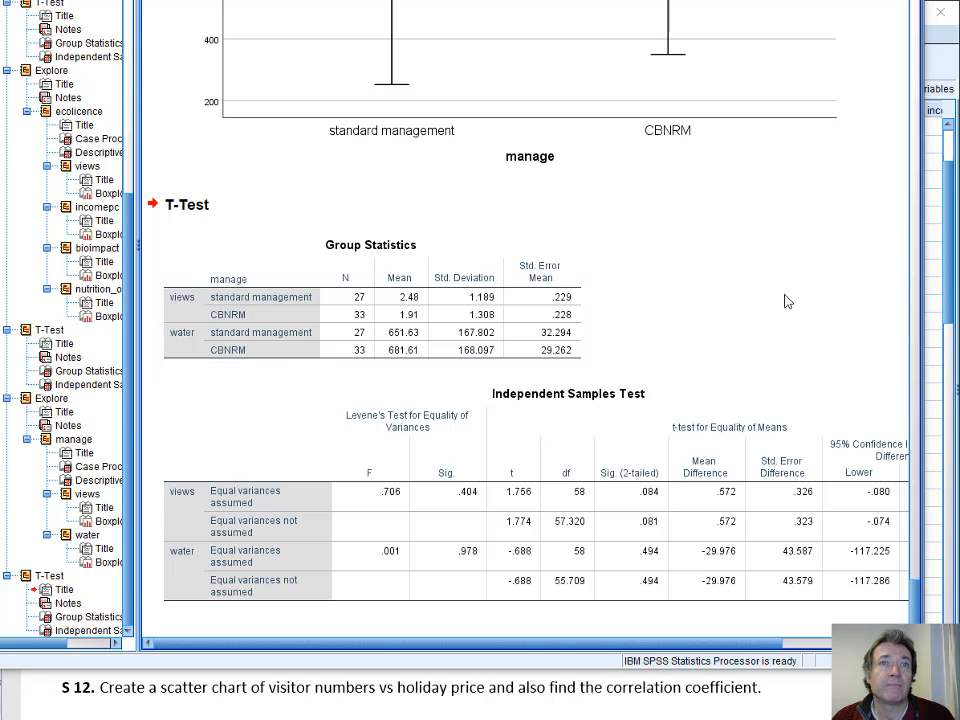
pyautogui.hotkey('alt', 'Tab')
pyautogui.scroll(-1, 785, 301)
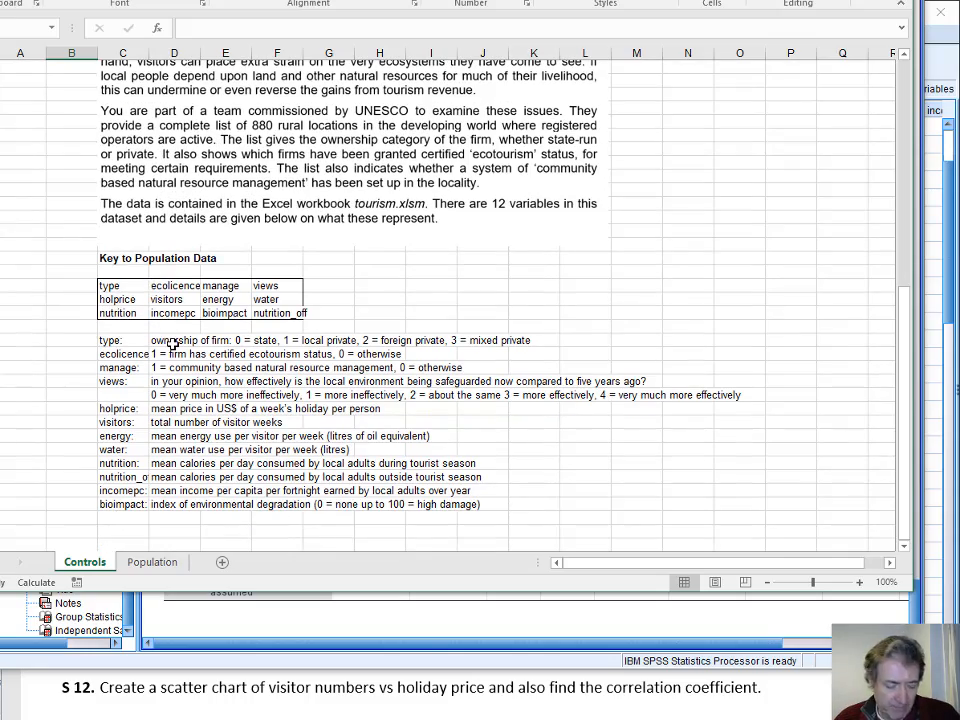
pyautogui.keyDown('ctrl'); pyautogui.scroll(6, 199, 336); pyautogui.keyUp('ctrl')
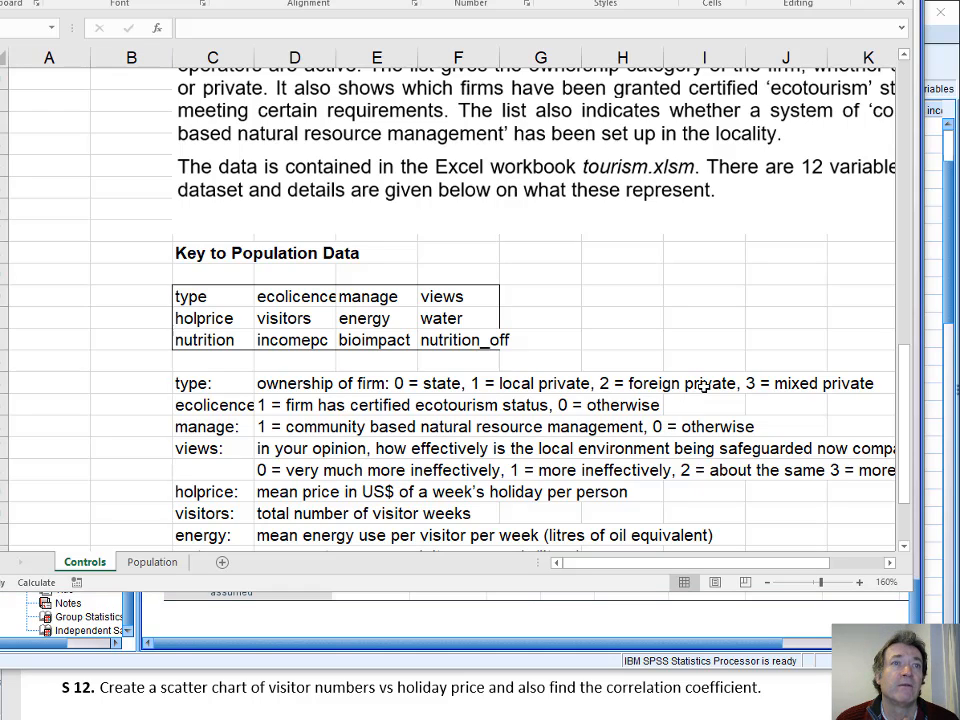
# Switch to the SPSS Data Editor, start Explore and remove views and water from the dependent variables
pyautogui.hotkey('alt', 'Tab')
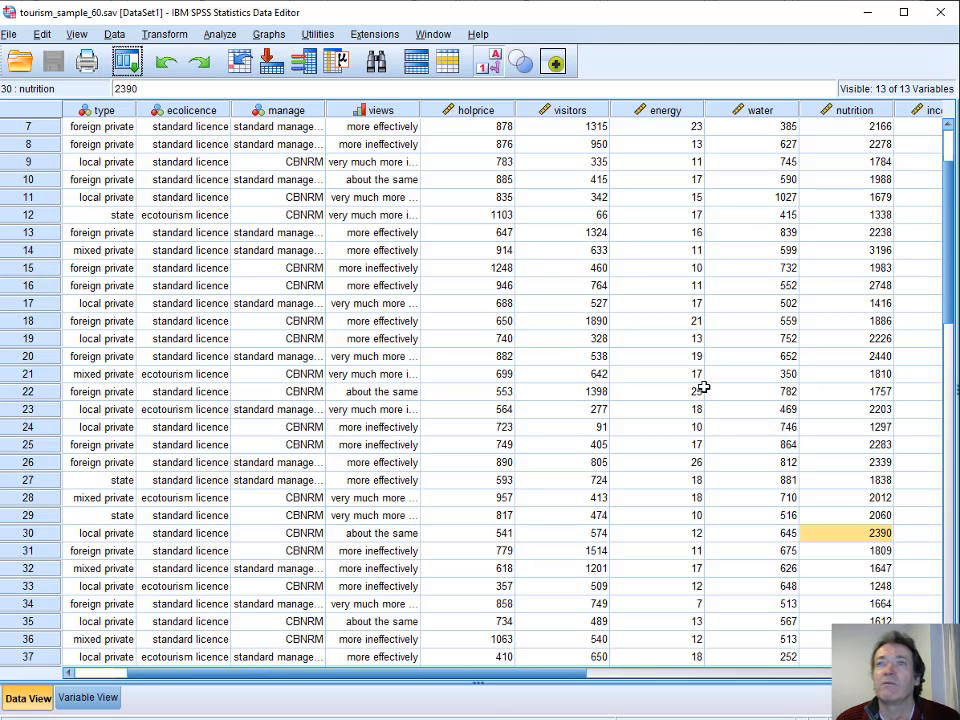
pyautogui.click(138, 66)
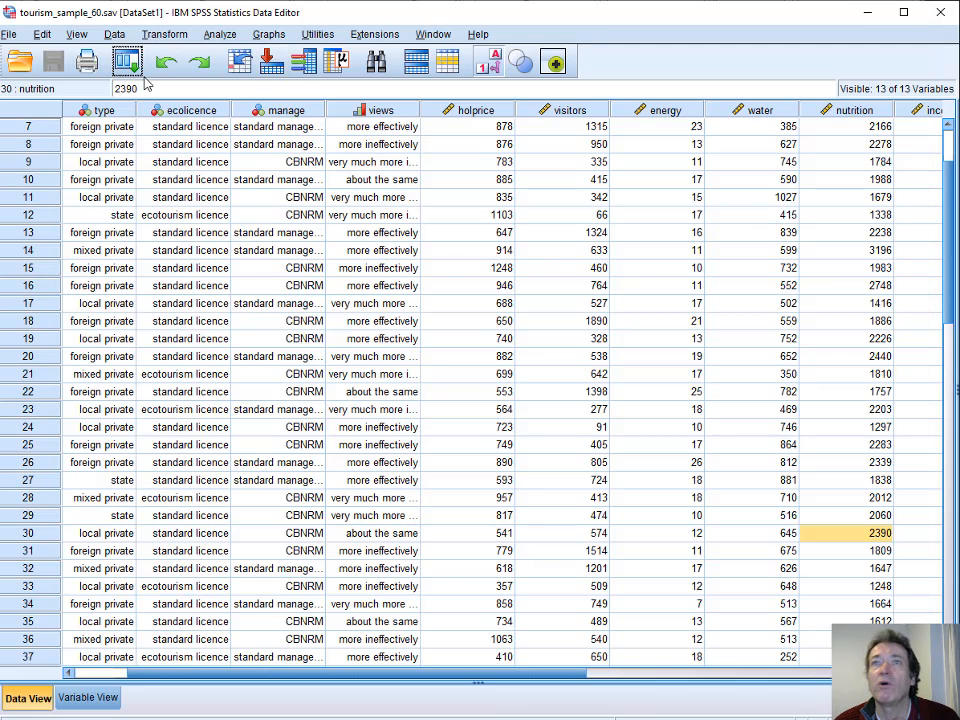
pyautogui.click(126, 62)
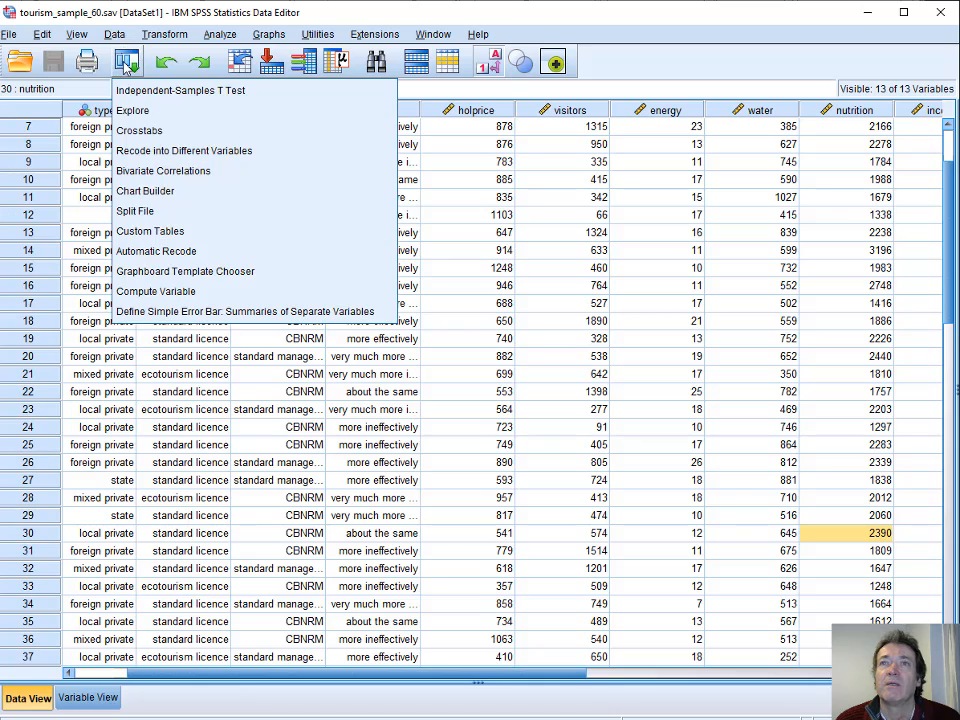
pyautogui.click(128, 108)
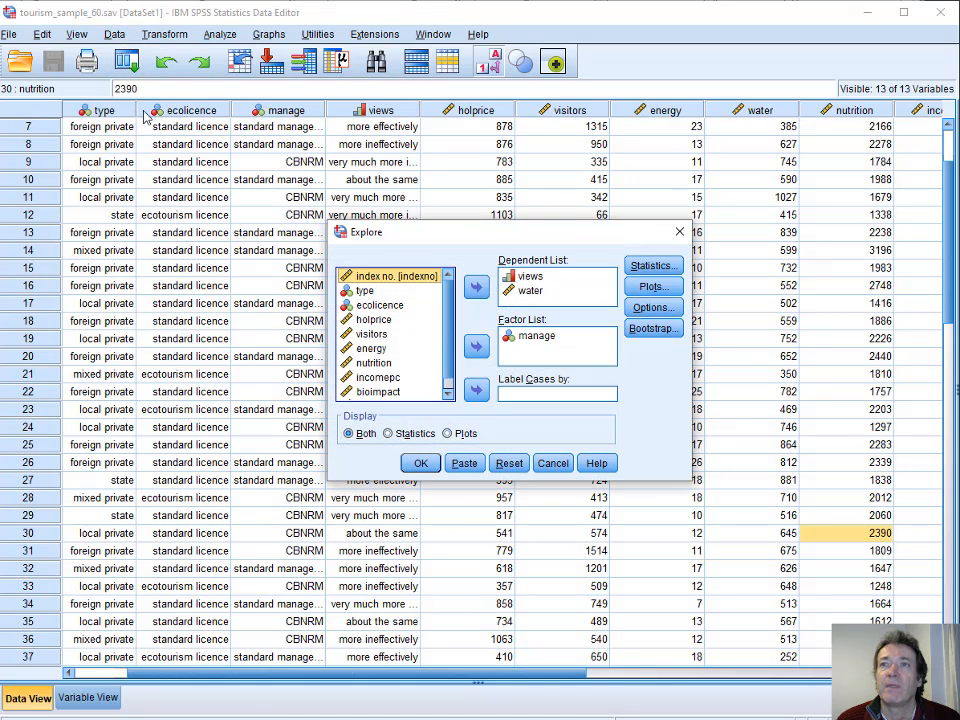
pyautogui.click(528, 277)
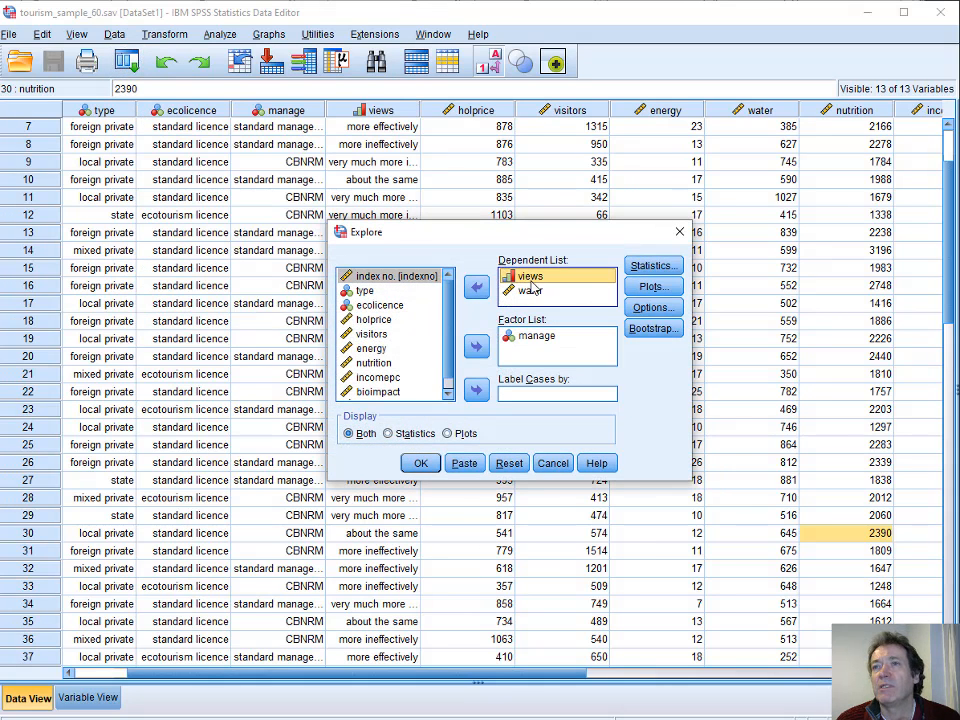
pyautogui.keyDown('shift'); pyautogui.click(530, 291); pyautogui.keyUp('shift')
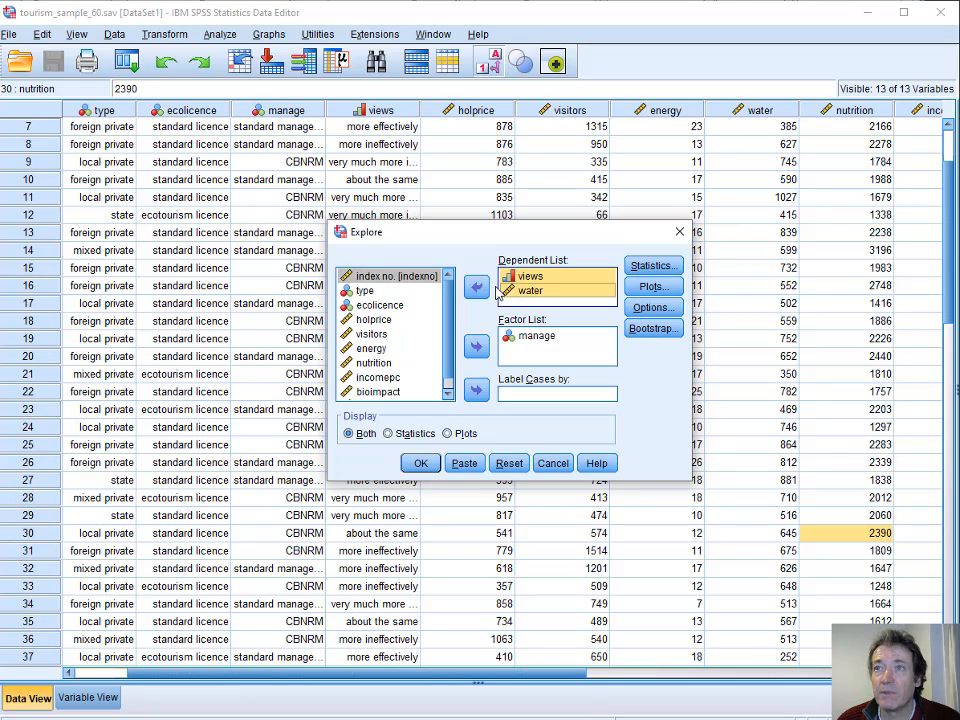
pyautogui.click(476, 287)
# Replace manage with type as the factor in Explore
pyautogui.click(533, 338)
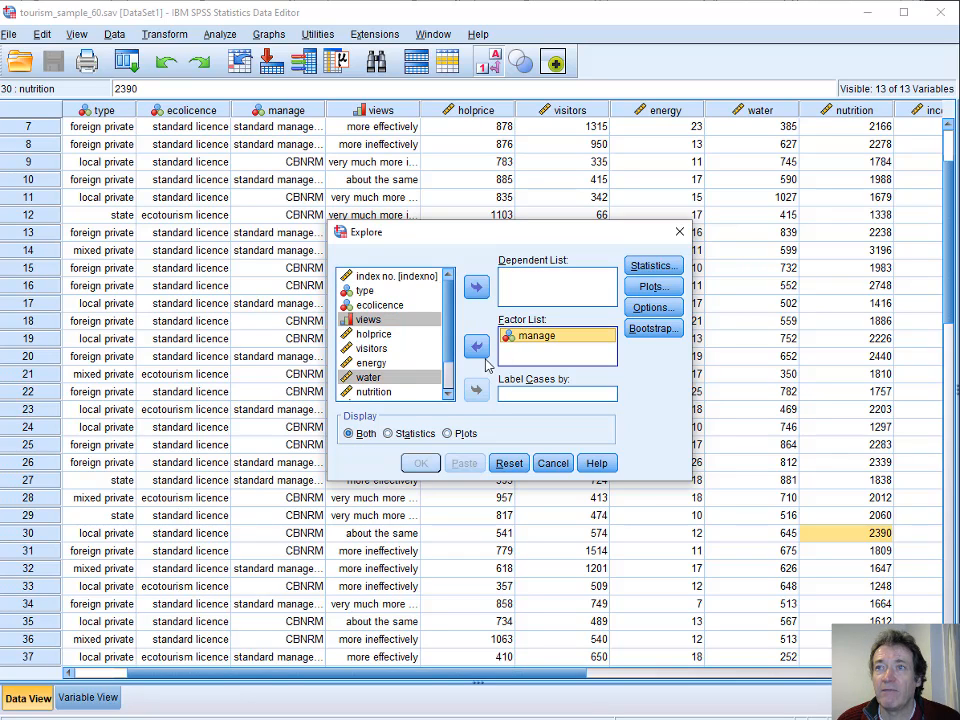
pyautogui.click(476, 347)
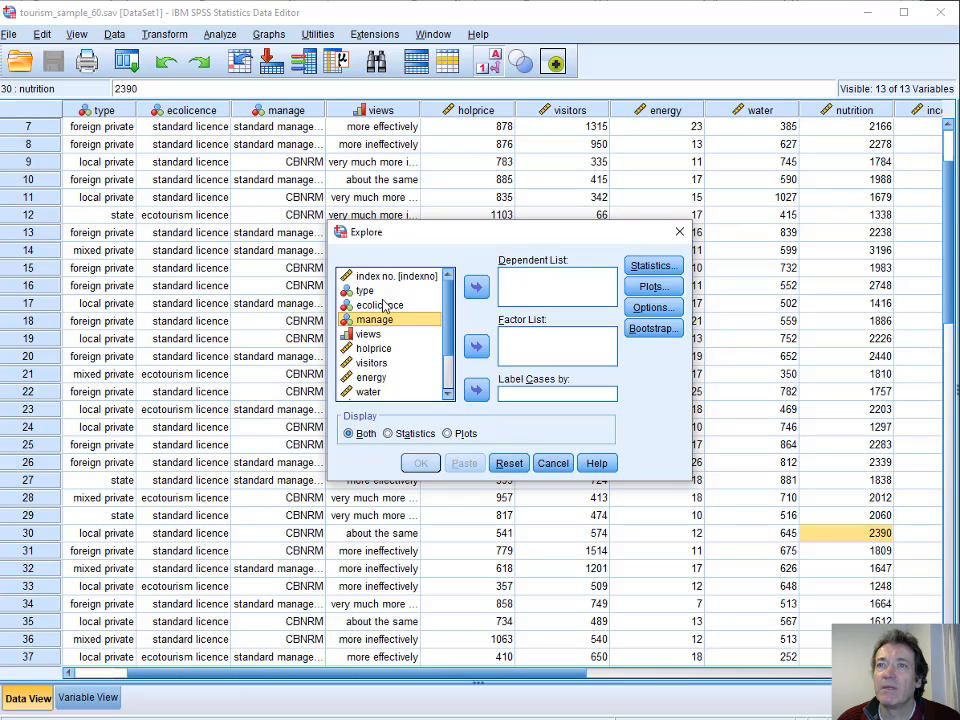
pyautogui.click(368, 290)
pyautogui.click(476, 347)
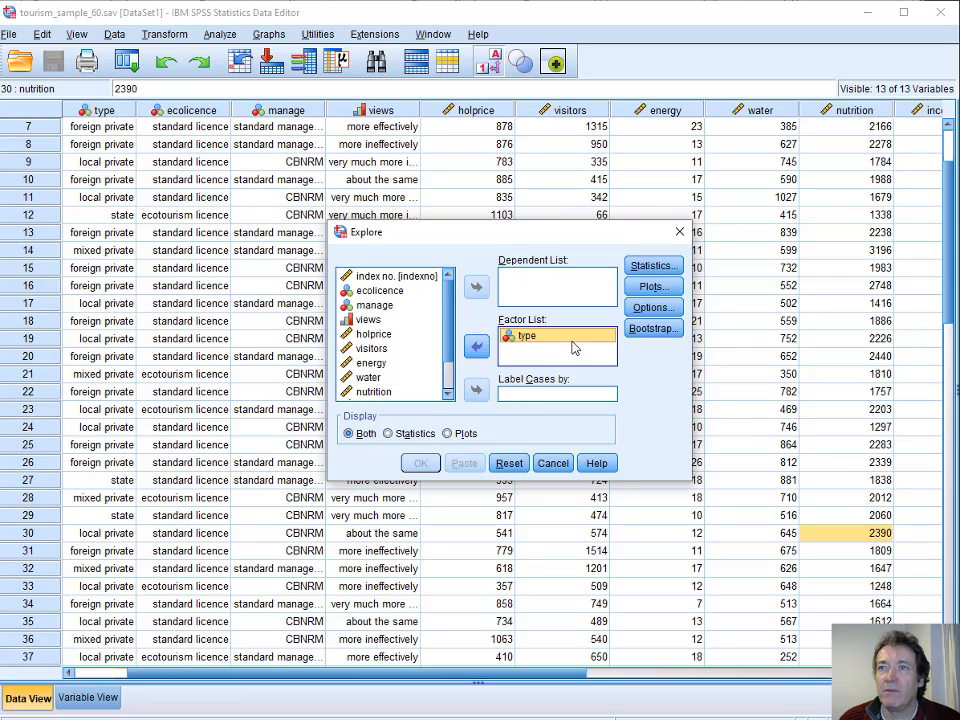
# Add all variables from views to nutrition_off as dependent variables and run Explore
pyautogui.click(400, 335)
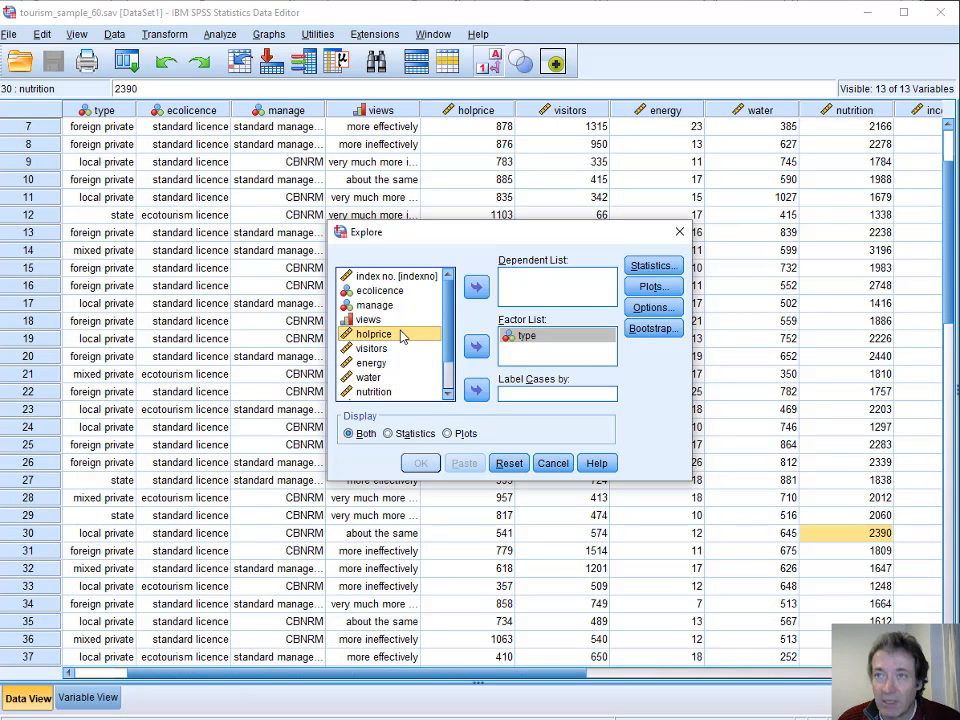
pyautogui.click(447, 396)
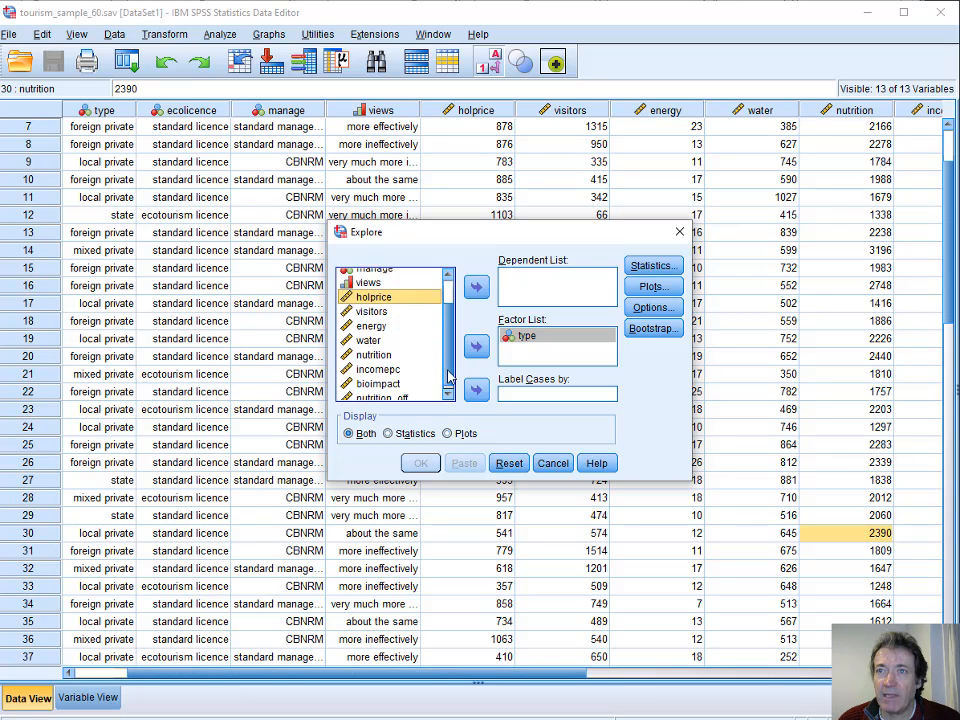
pyautogui.click(358, 278)
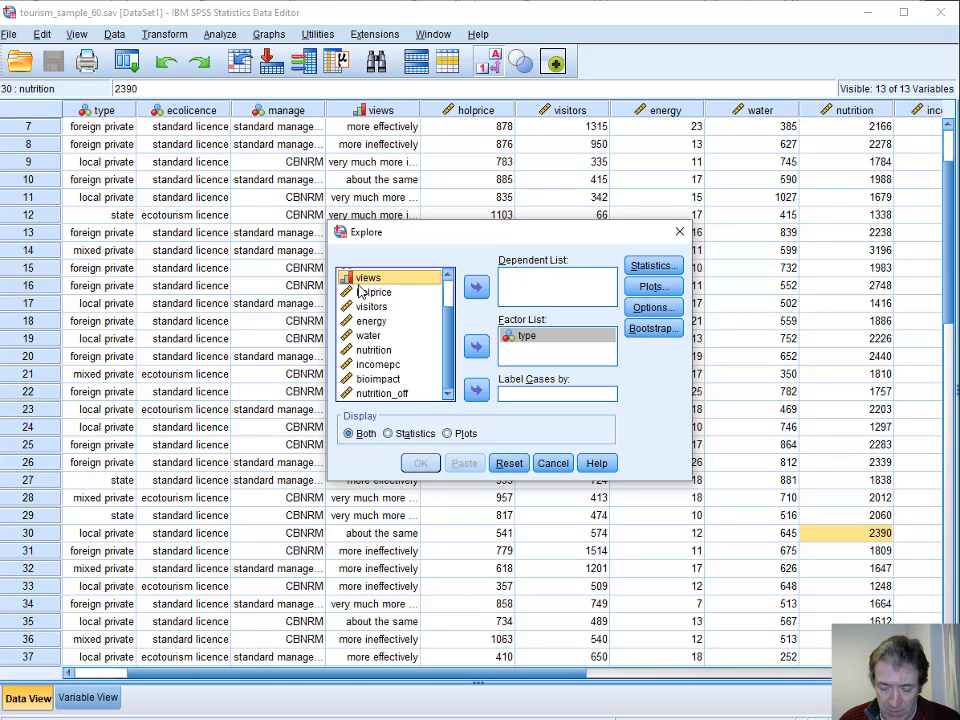
pyautogui.keyDown('shift'); pyautogui.click(385, 392); pyautogui.keyUp('shift')
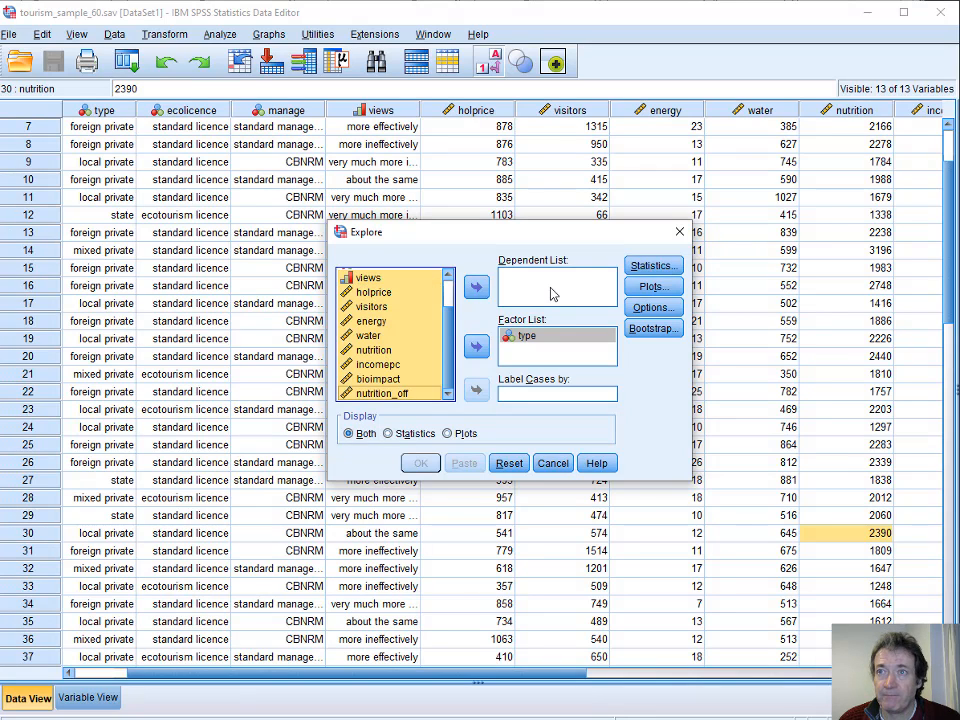
pyautogui.click(475, 289)
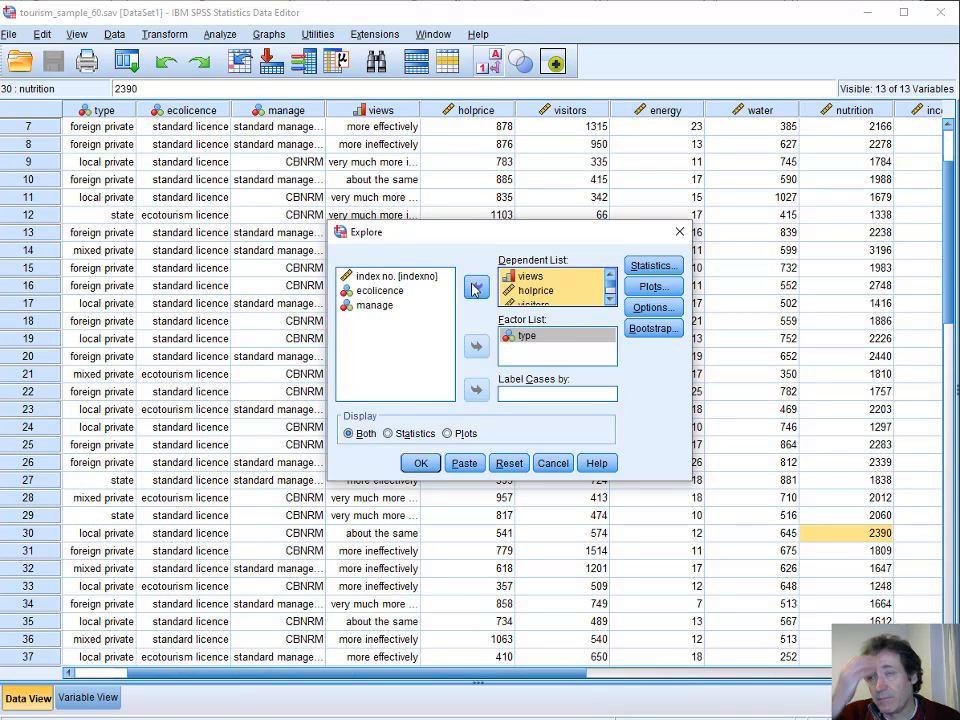
pyautogui.click(421, 464)
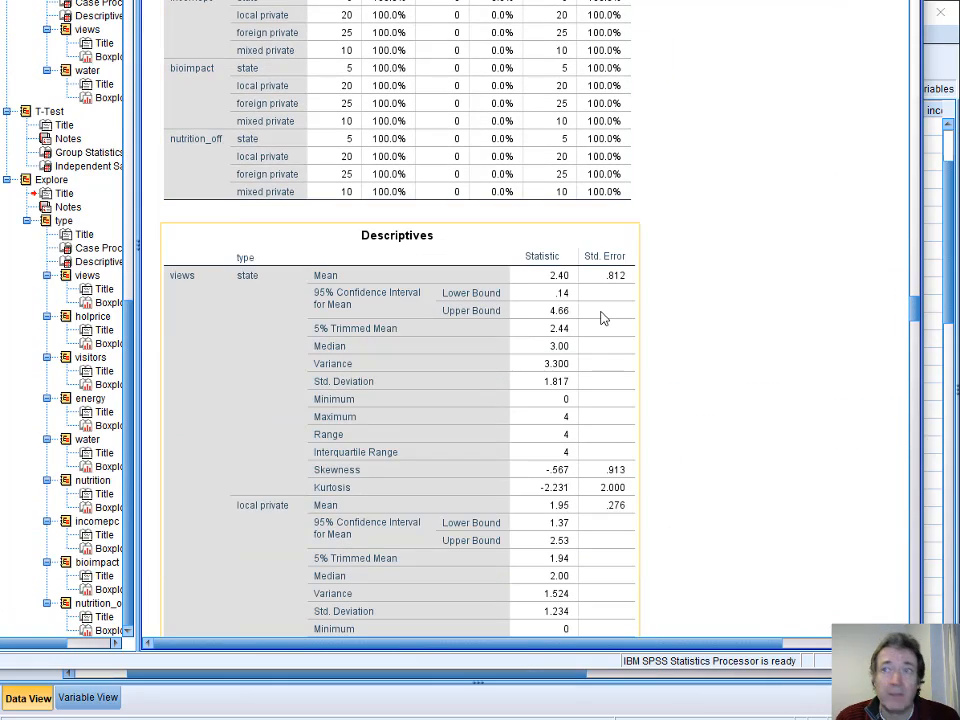
# Examine the Explore descriptives and the boxplots of all variables from views to nutrition_off across the four ownership types
pyautogui.scroll(-20, 601, 318)
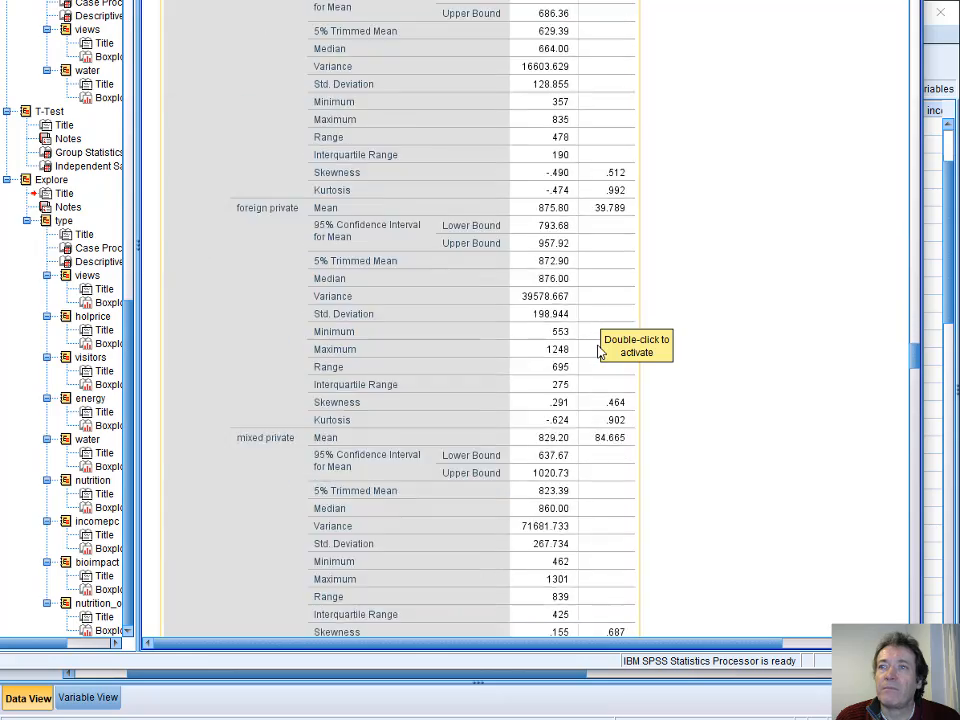
pyautogui.scroll(-20, 600, 350)
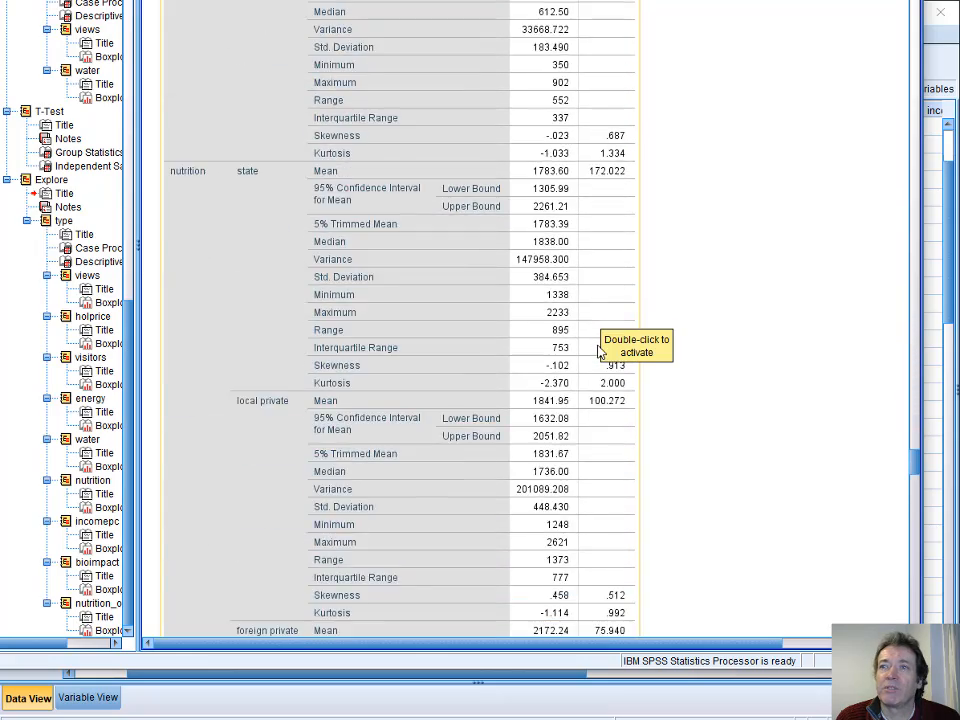
pyautogui.scroll(-20, 600, 350)
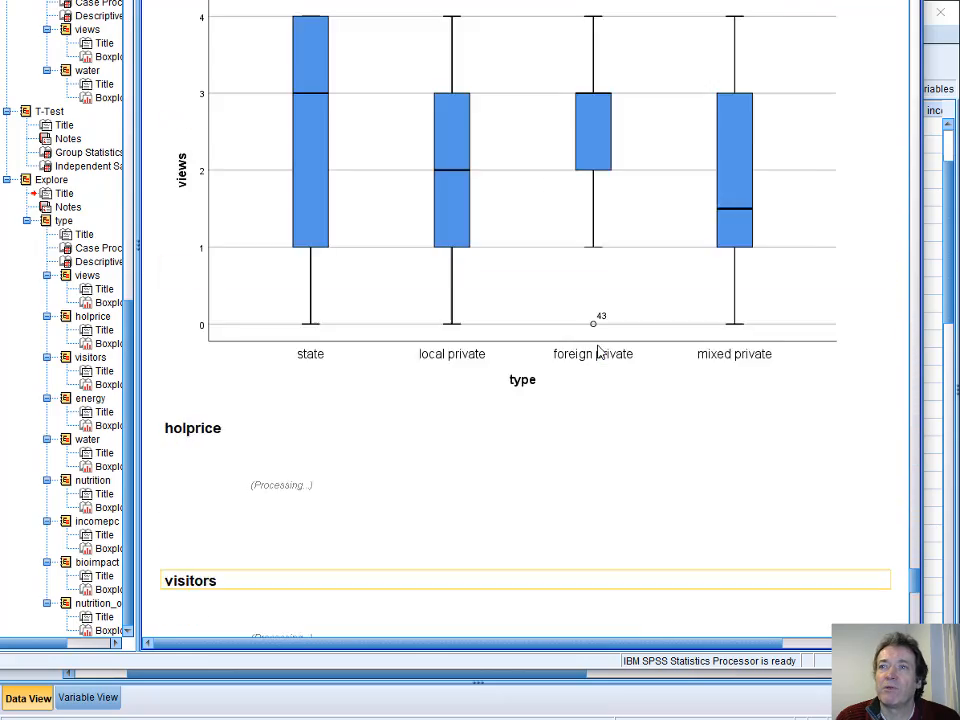
pyautogui.scroll(10, 600, 350)
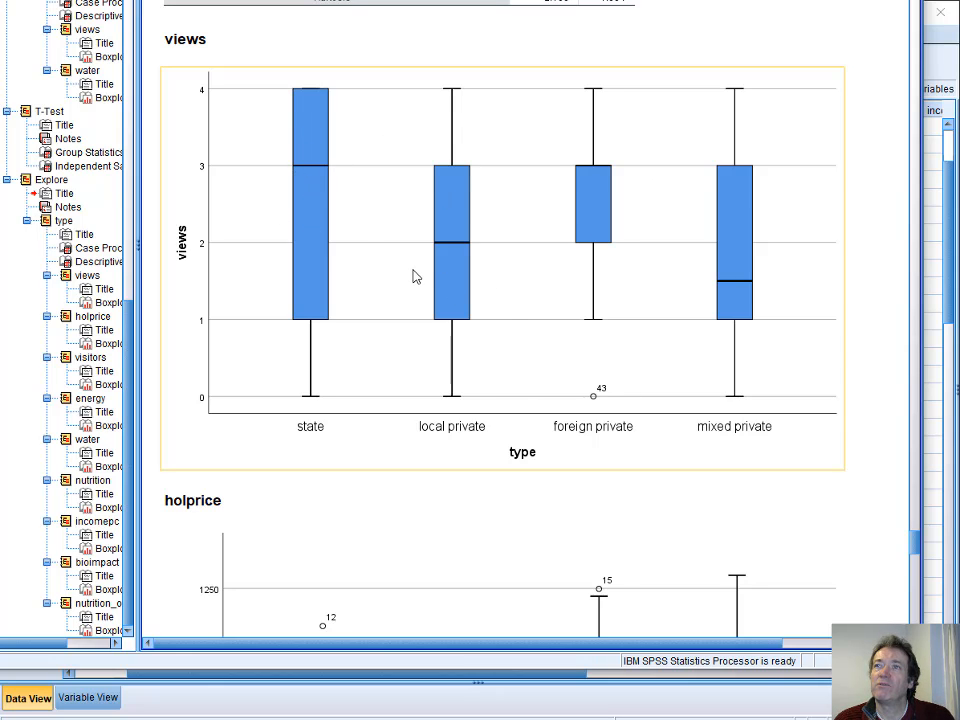
pyautogui.scroll(-5, 414, 279)
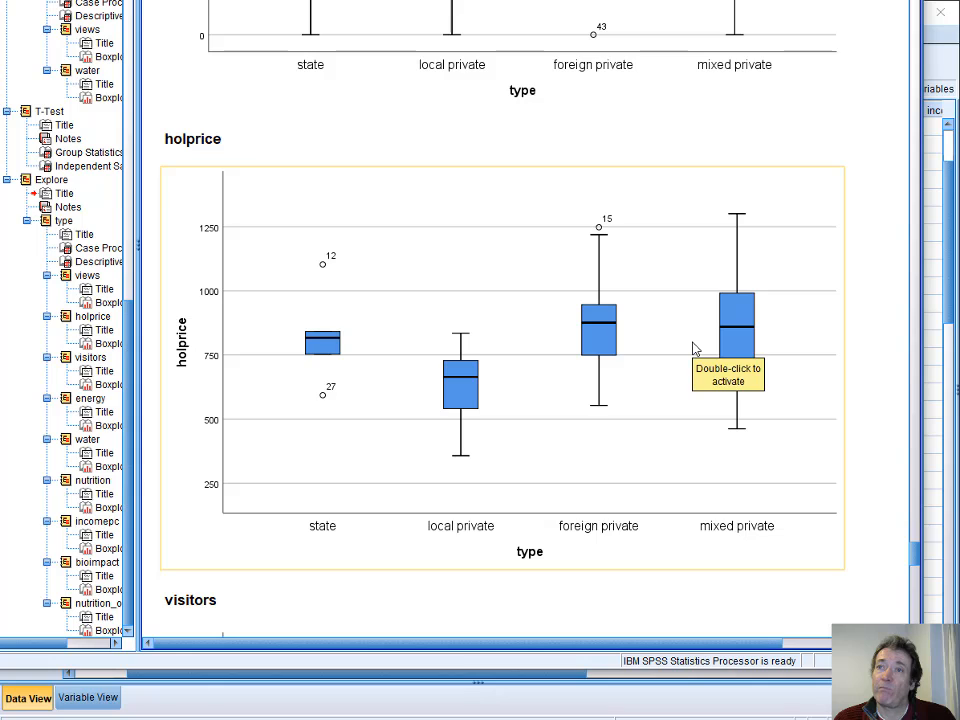
pyautogui.scroll(-5, 578, 360)
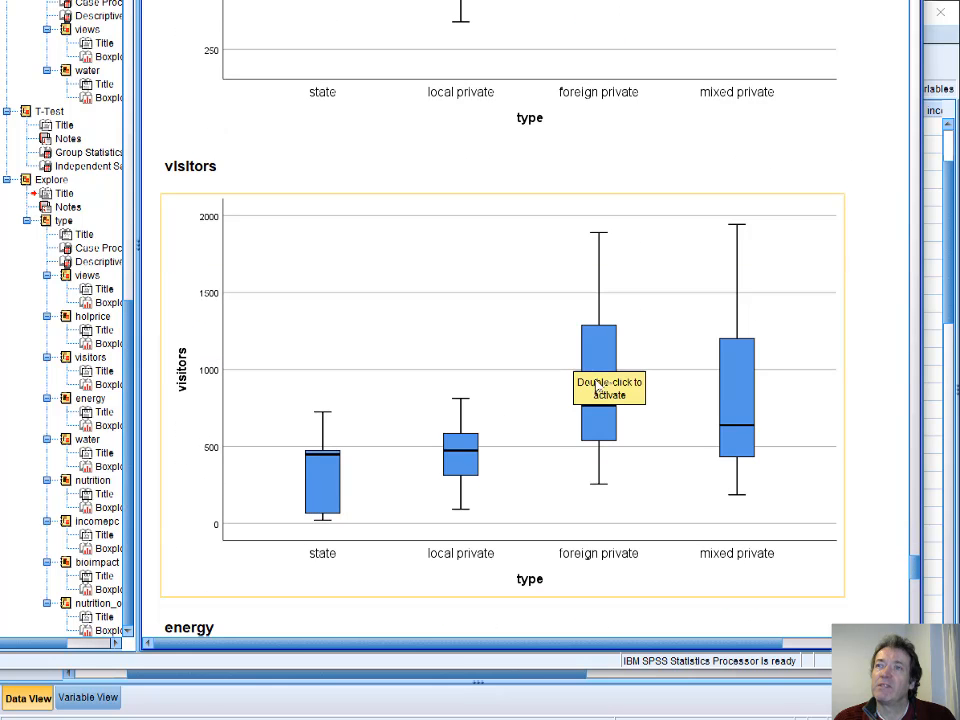
pyautogui.scroll(-5, 700, 424)
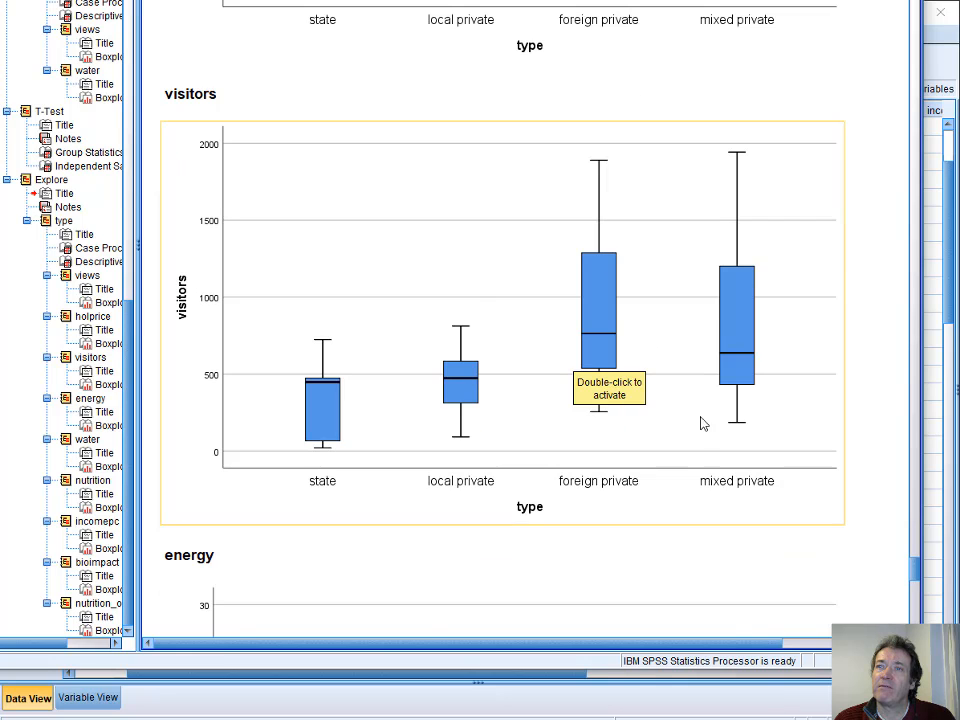
pyautogui.scroll(-2, 390, 313)
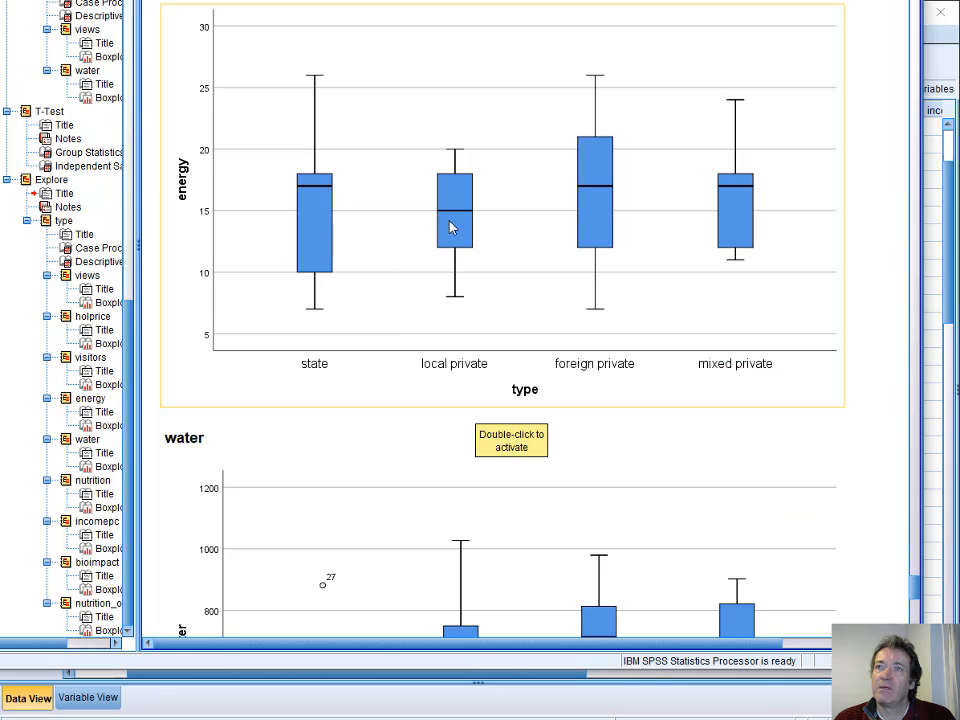
pyautogui.scroll(-4, 650, 302)
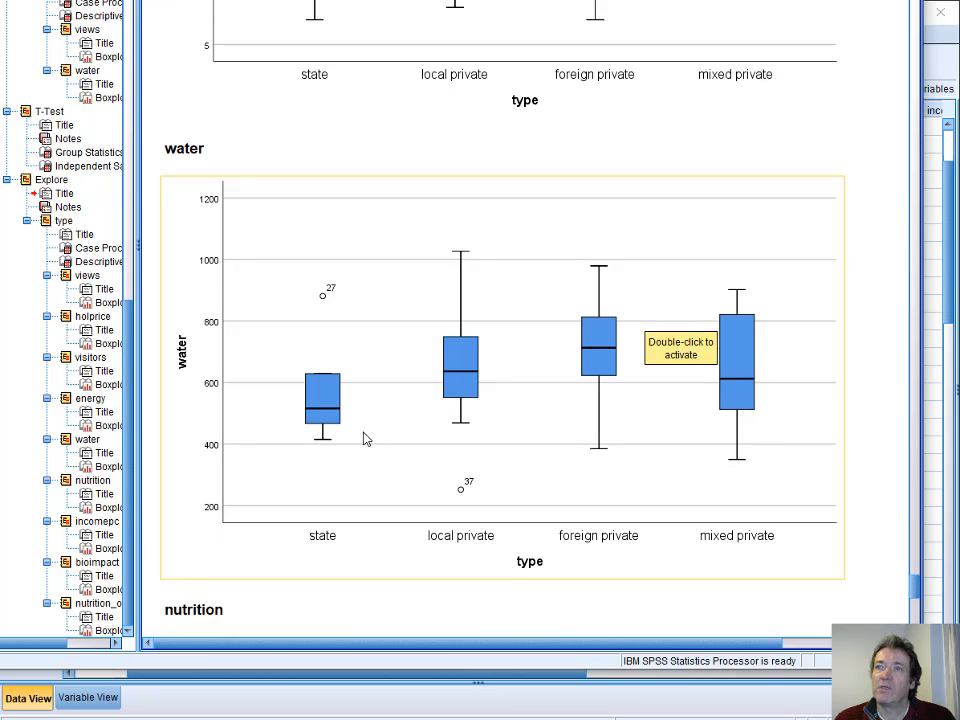
pyautogui.scroll(-9, 373, 422)
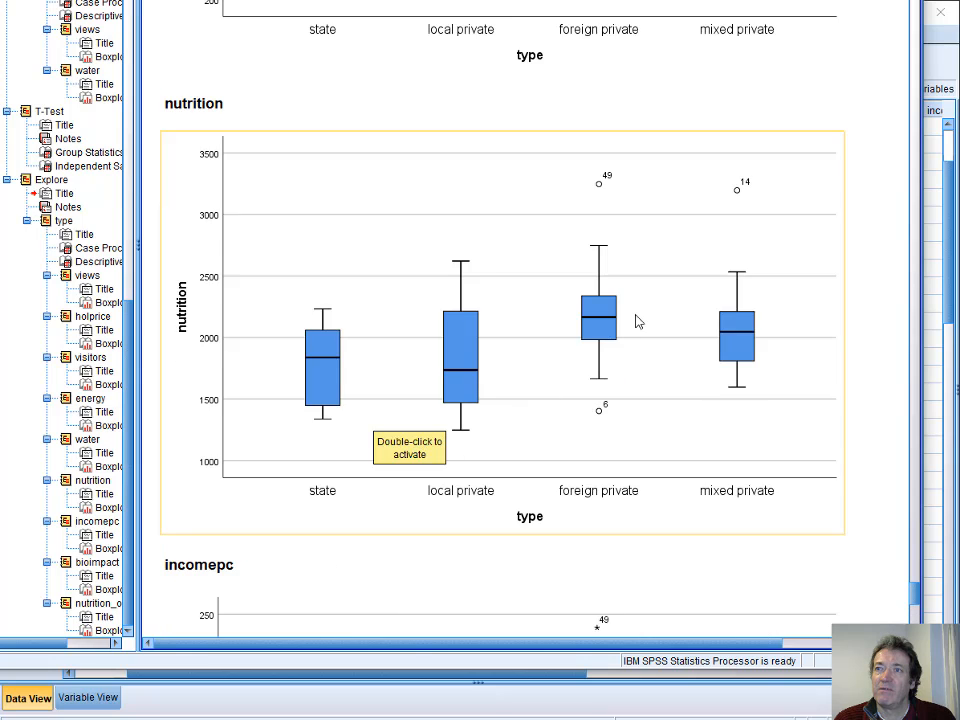
pyautogui.scroll(-9, 456, 358)
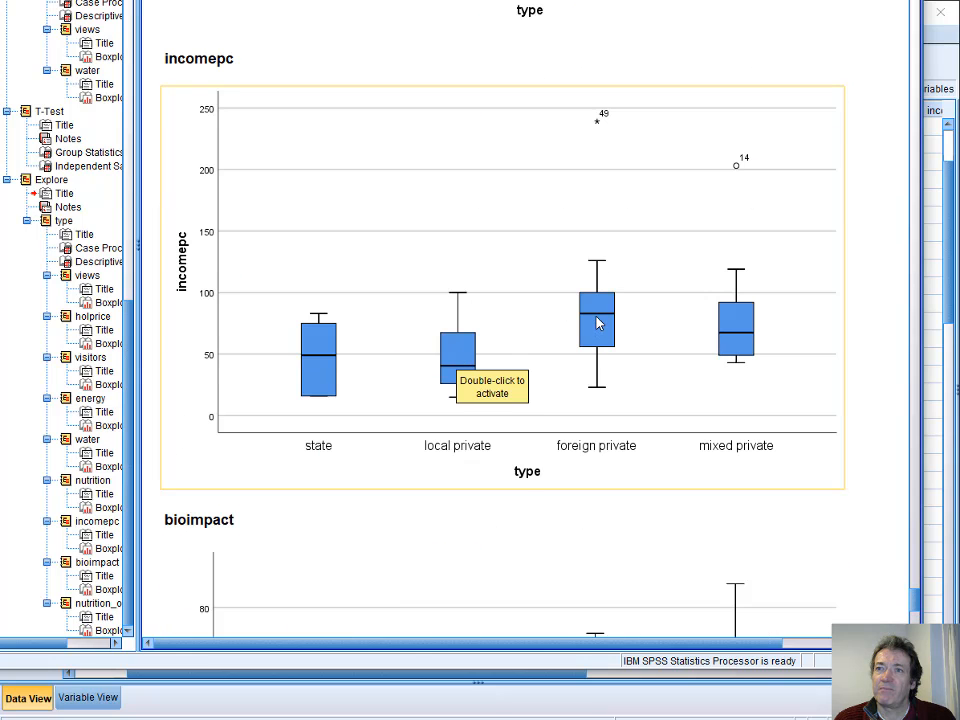
pyautogui.scroll(-1, 422, 401)
pyautogui.scroll(-4, 425, 403)
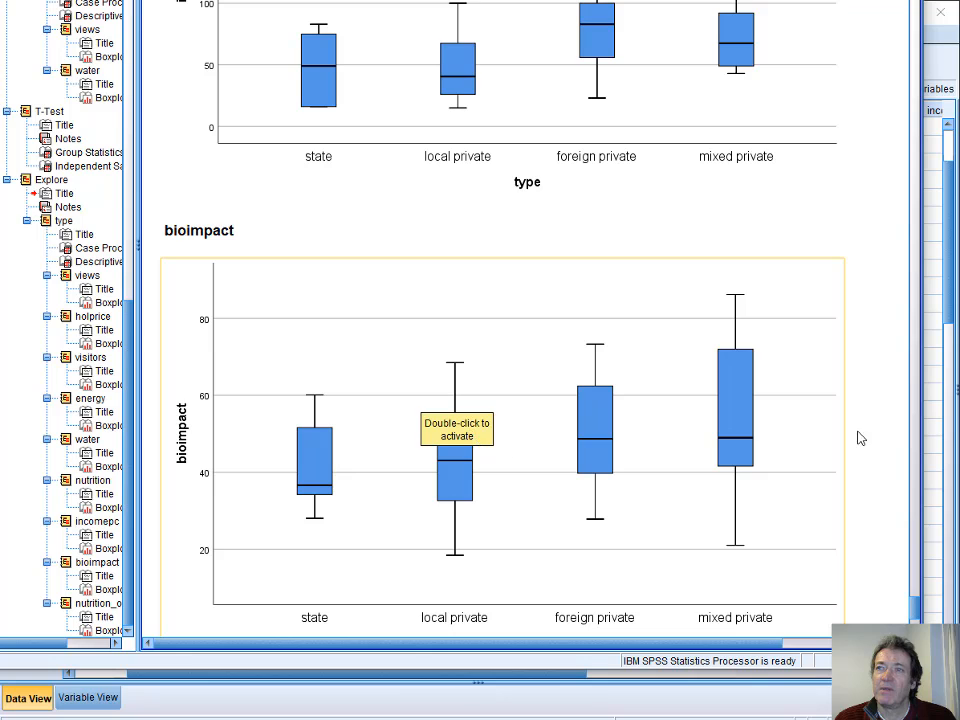
pyautogui.scroll(-4, 784, 440)
pyautogui.scroll(-4, 784, 438)
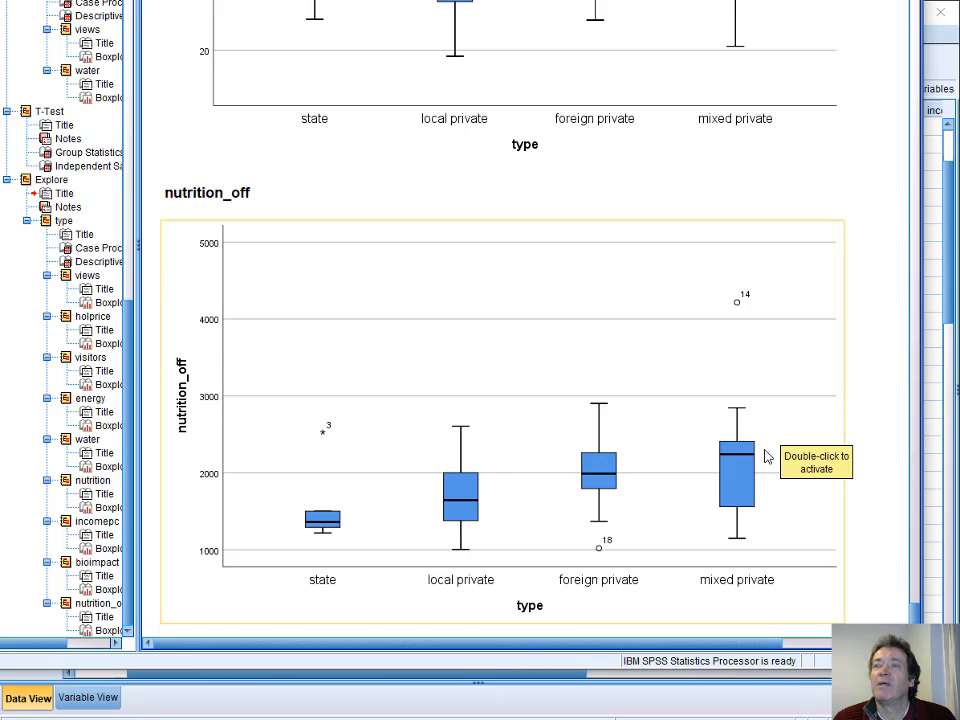
# Return to the views and holprice boxplots and compare their distributions between the ownership types
pyautogui.scroll(10, 713, 455)
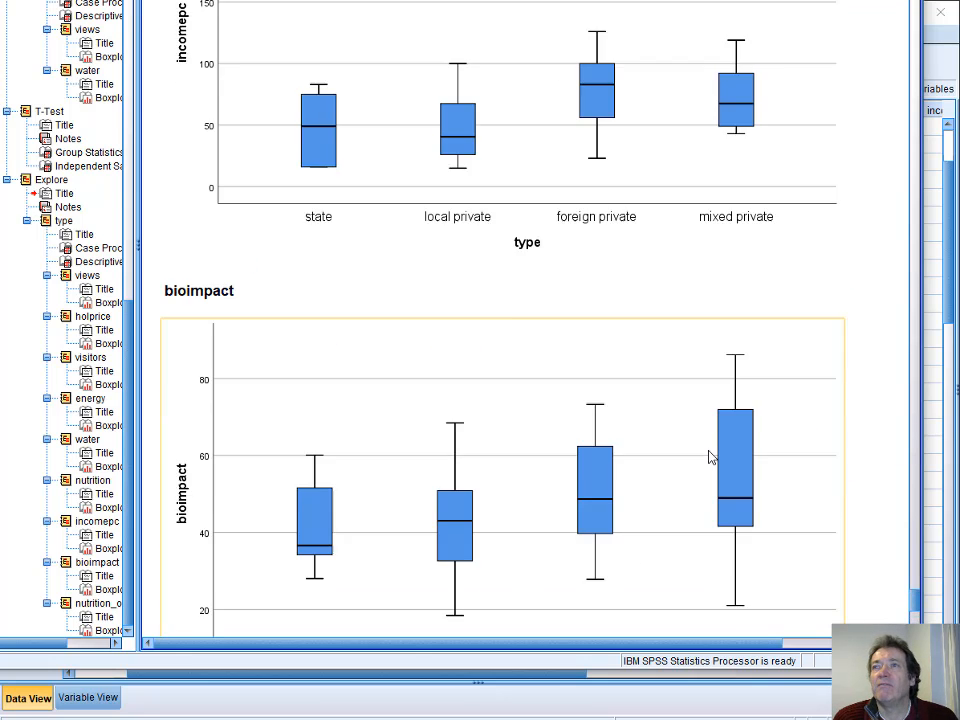
pyautogui.scroll(20, 709, 457)
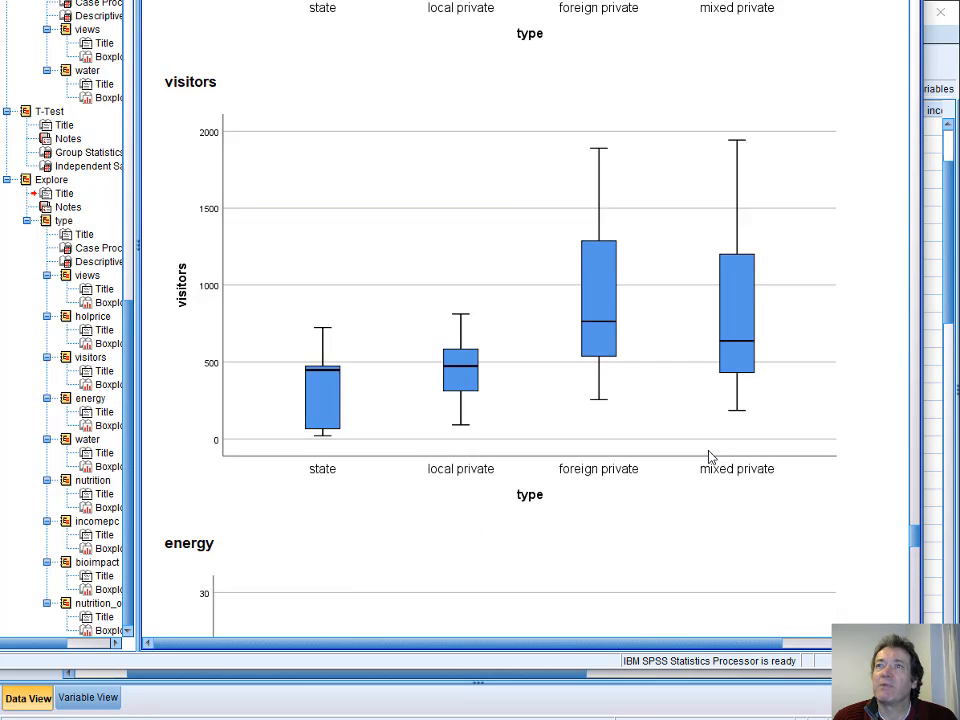
pyautogui.scroll(6, 709, 457)
pyautogui.scroll(-4, 709, 455)
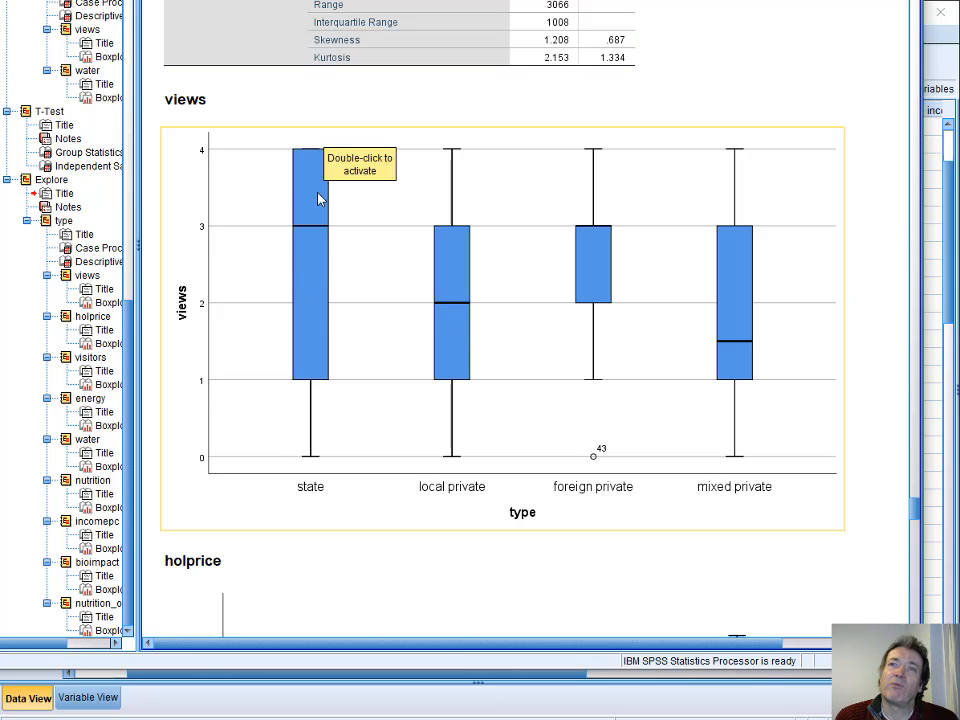
pyautogui.scroll(-3, 454, 328)
pyautogui.scroll(-4, 456, 330)
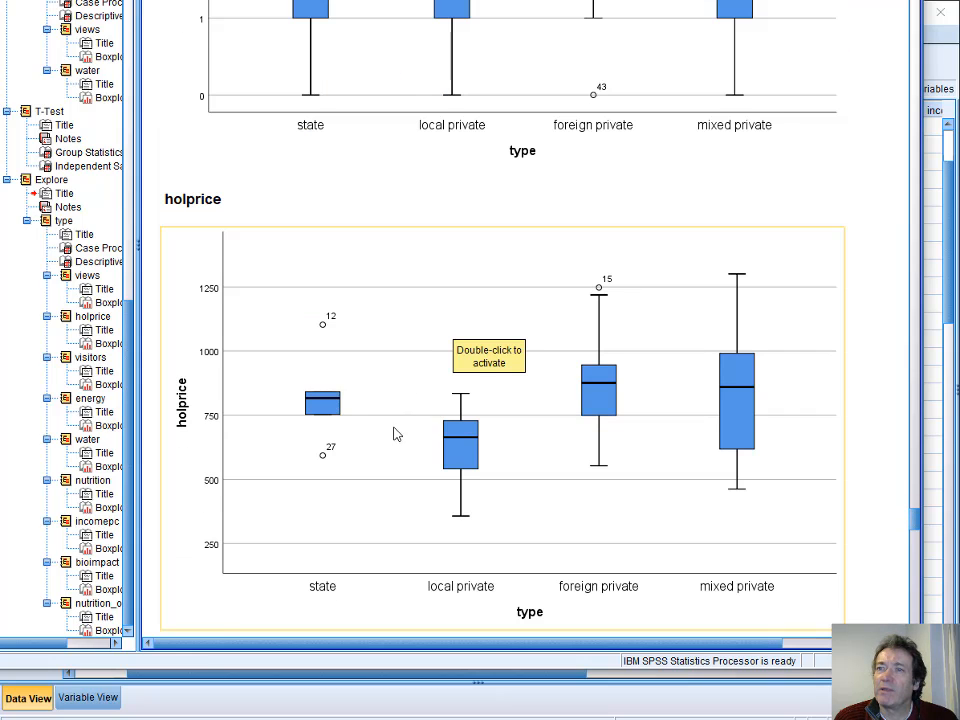
pyautogui.scroll(-1, 405, 443)
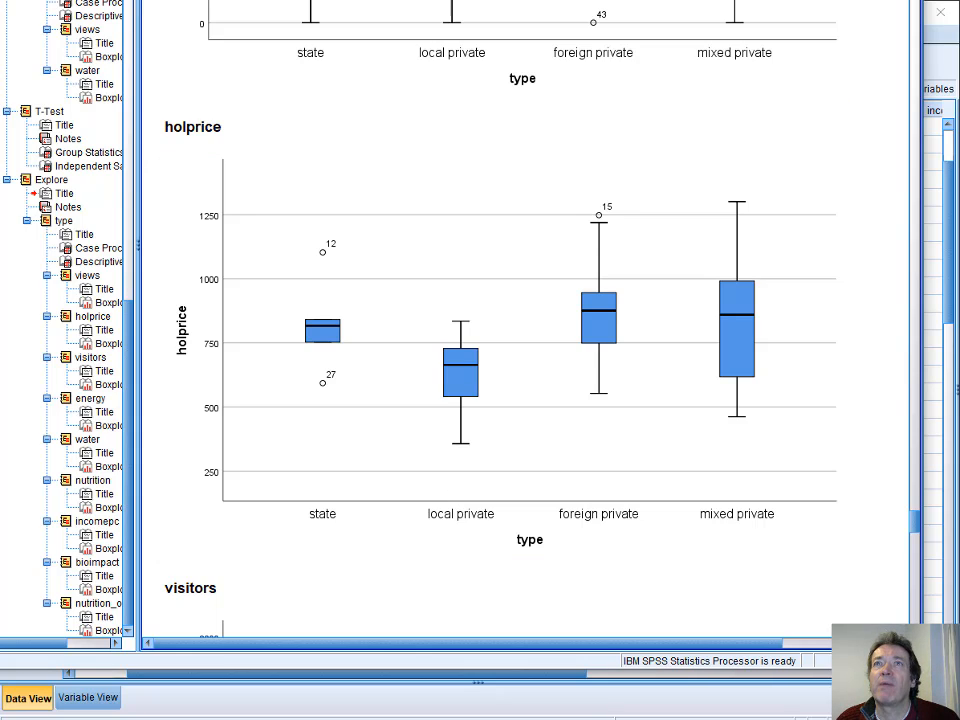
# Reopen the Independent-Samples T Test and replace views and water with holprice as the test variable
pyautogui.click(168, 2)
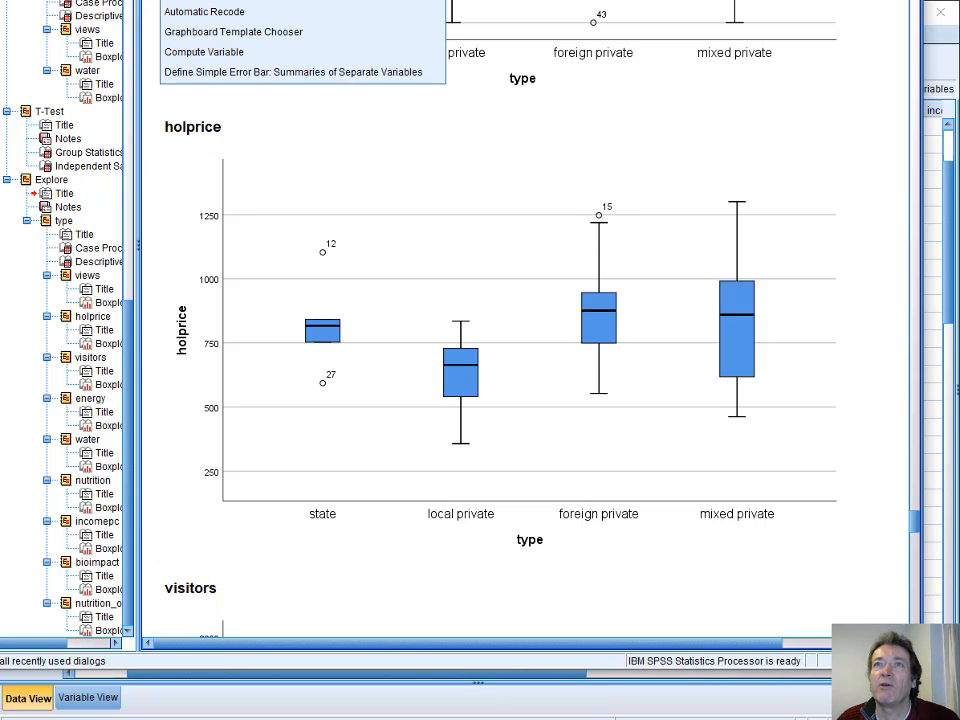
pyautogui.click(220, 2)
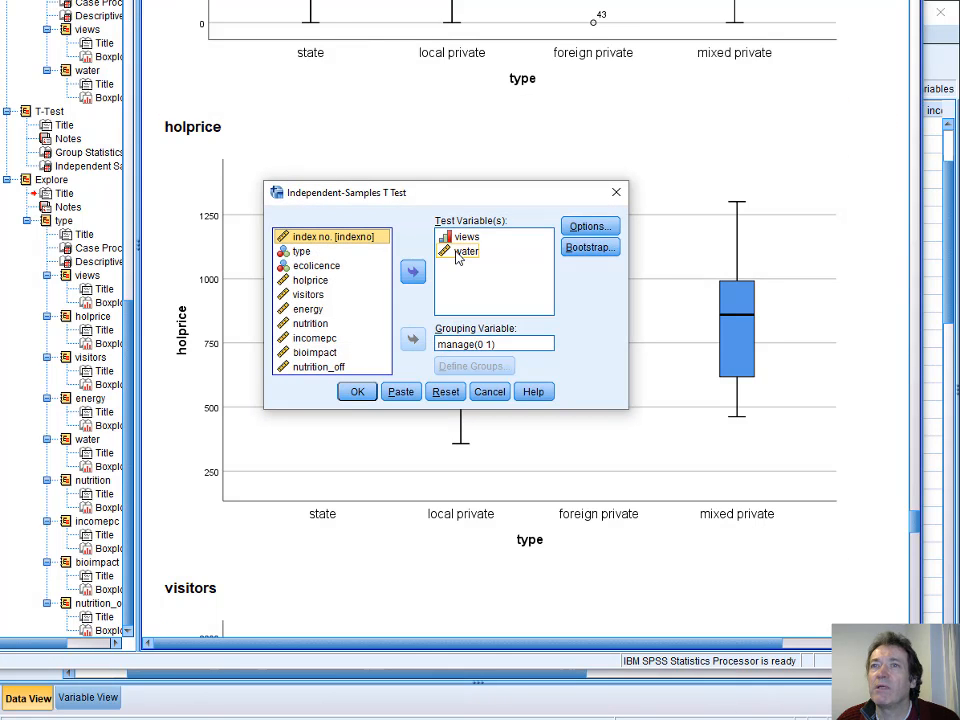
pyautogui.click(466, 237)
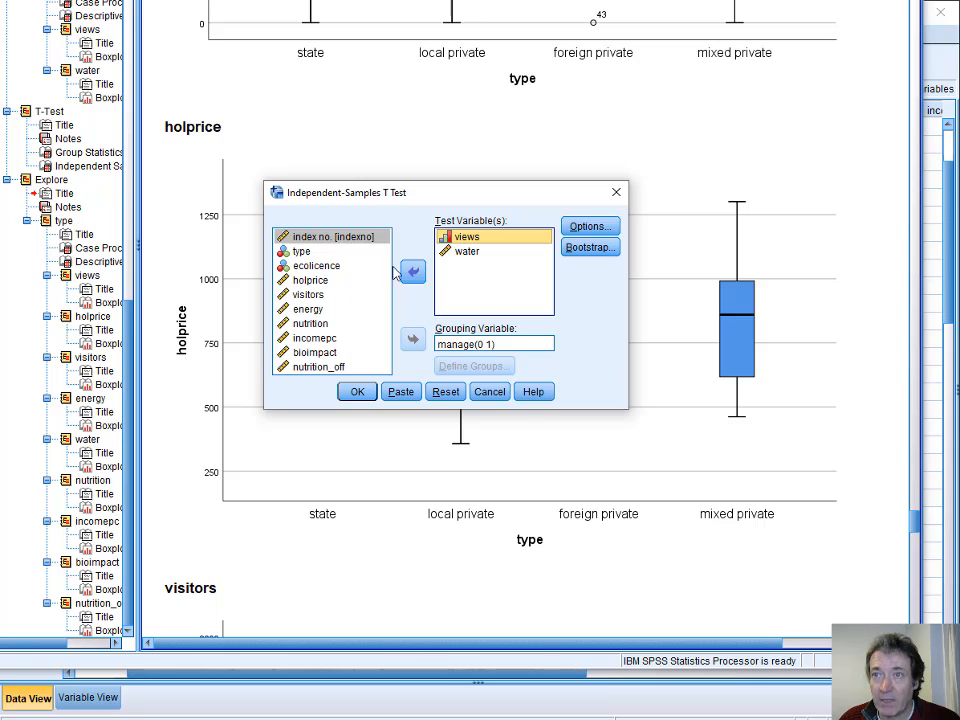
pyautogui.click(412, 271)
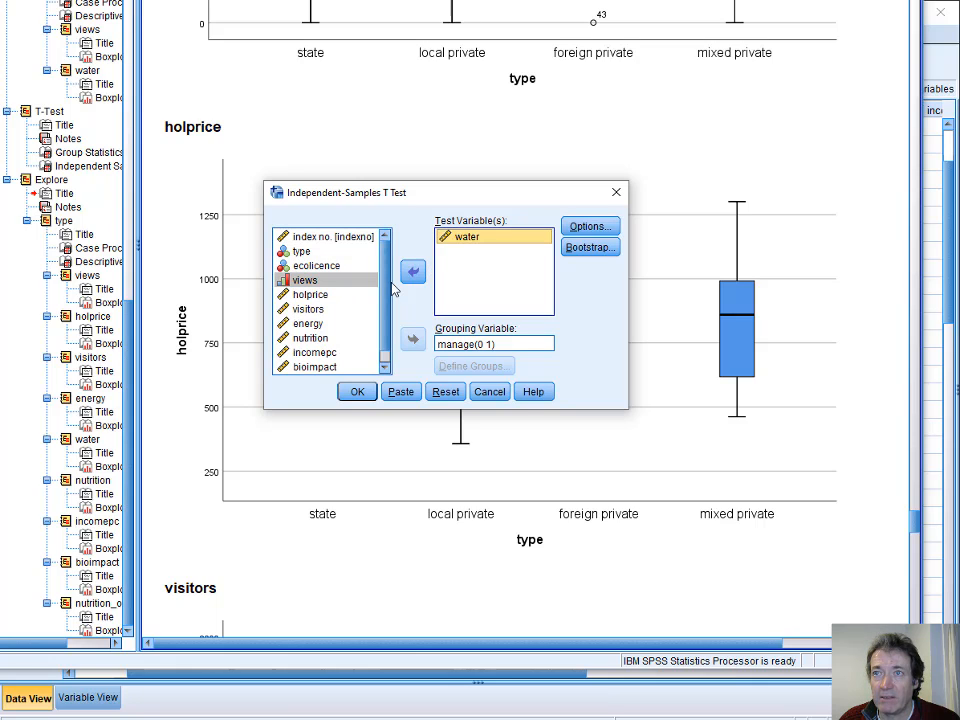
pyautogui.click(412, 271)
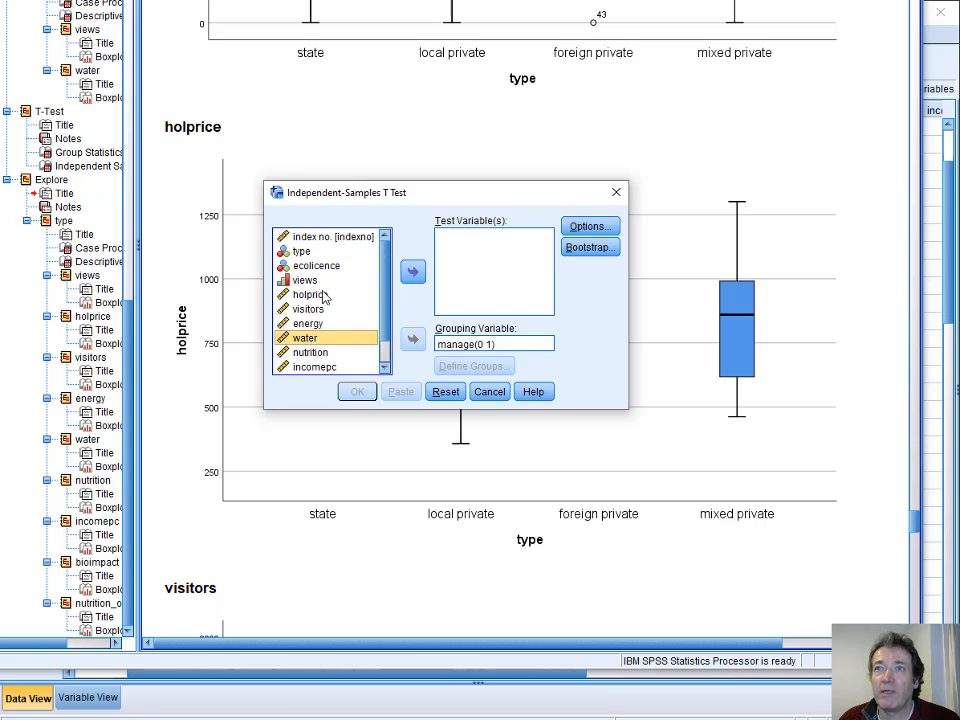
pyautogui.click(310, 295)
pyautogui.click(412, 271)
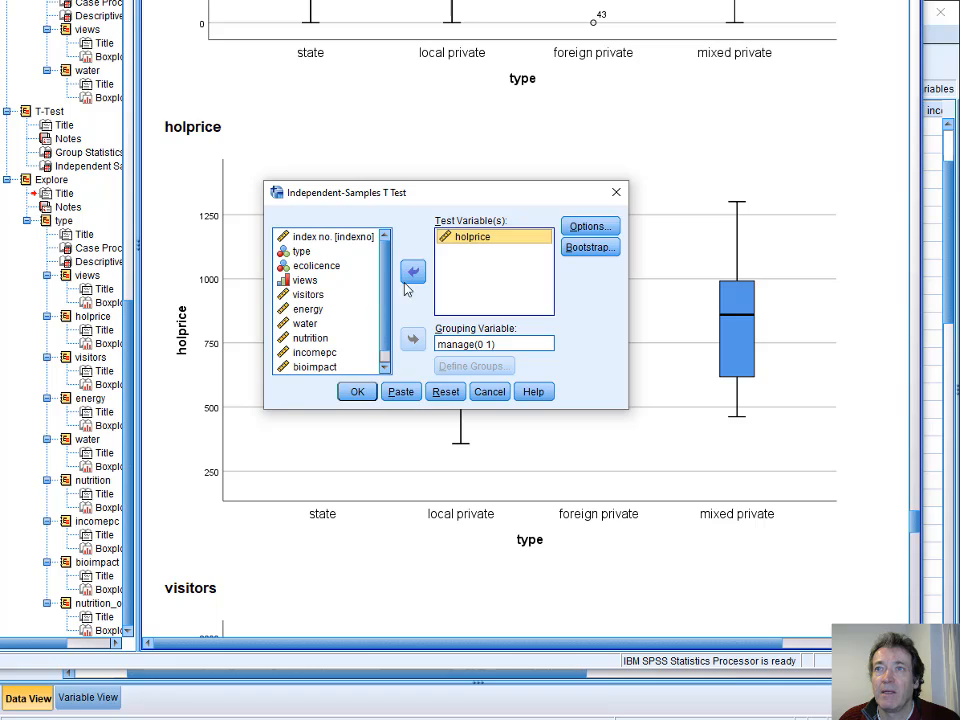
# Replace manage with type as the grouping variable of the t-test
pyautogui.click(470, 344)
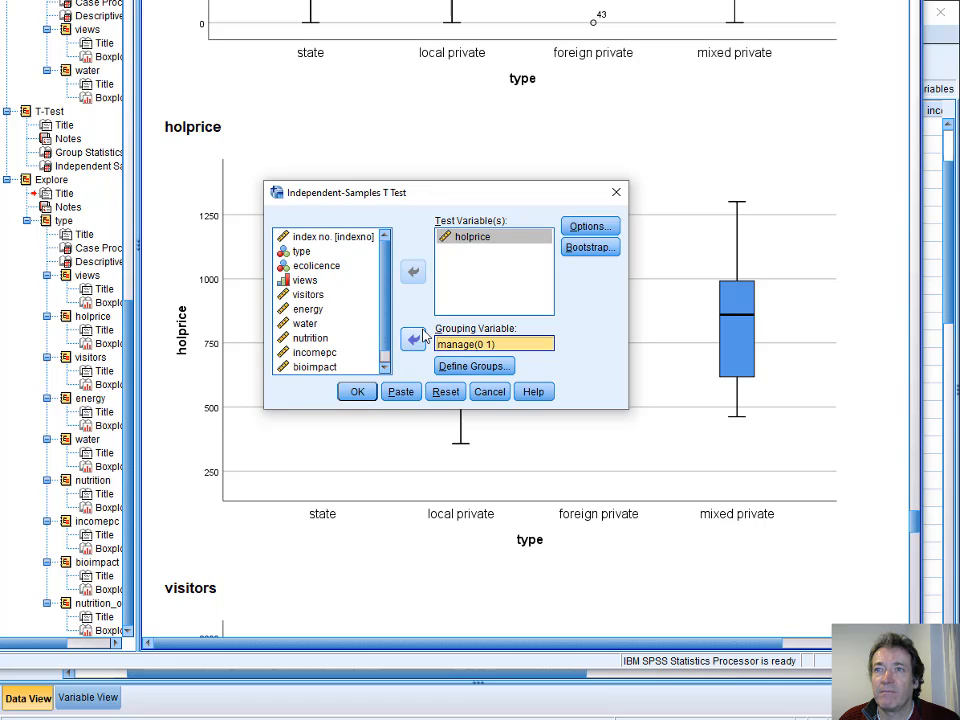
pyautogui.click(414, 339)
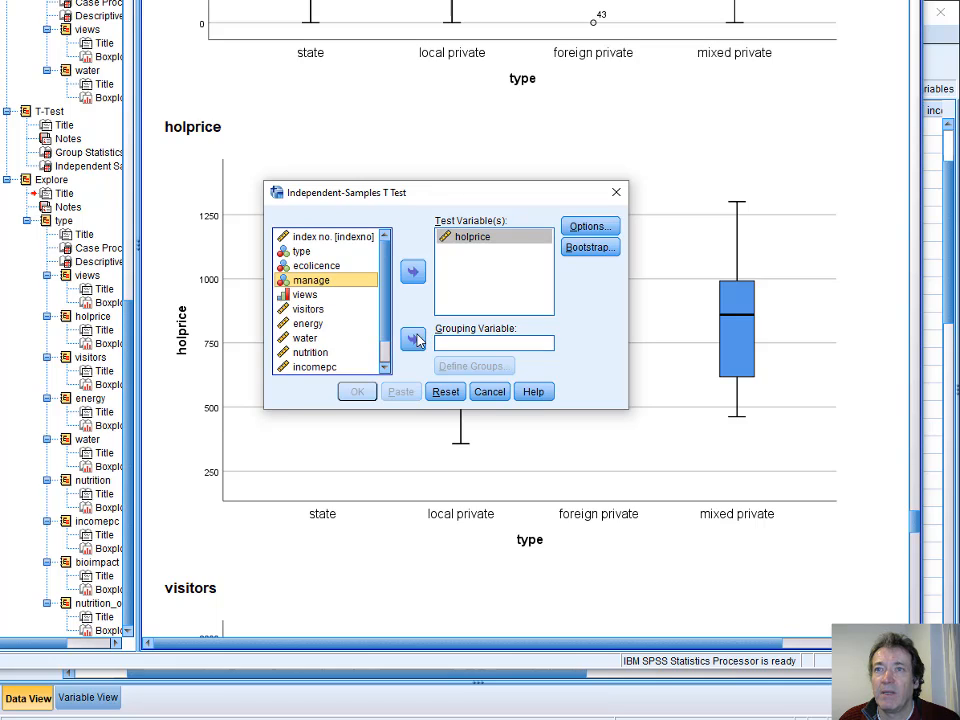
pyautogui.click(303, 251)
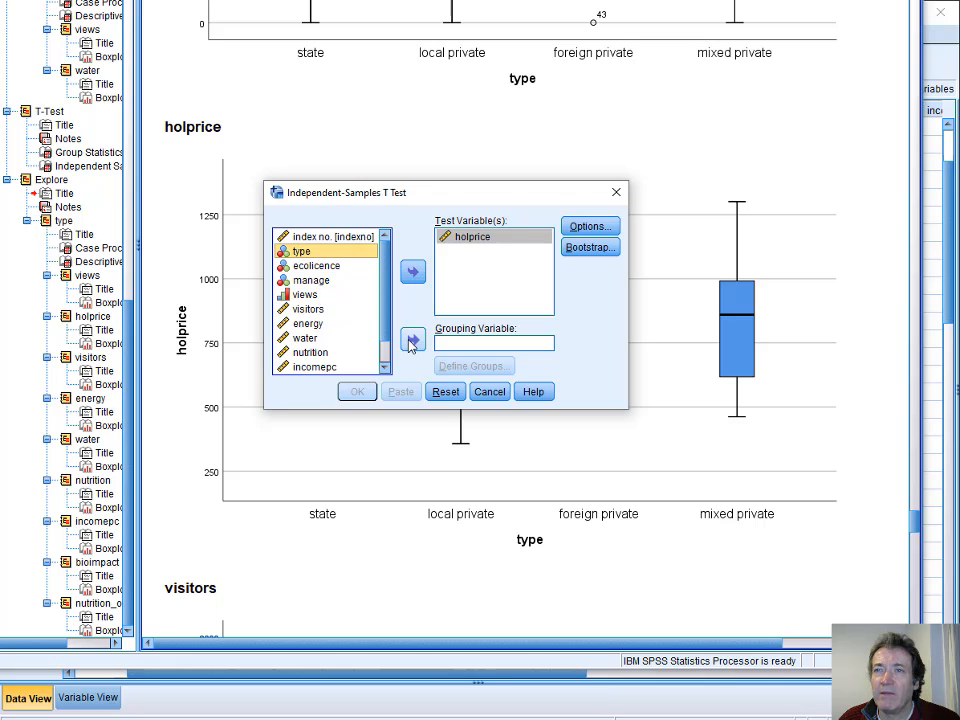
pyautogui.click(412, 340)
# Define the type groups as 1 and 2 and run the independent-samples t-test
pyautogui.click(469, 369)
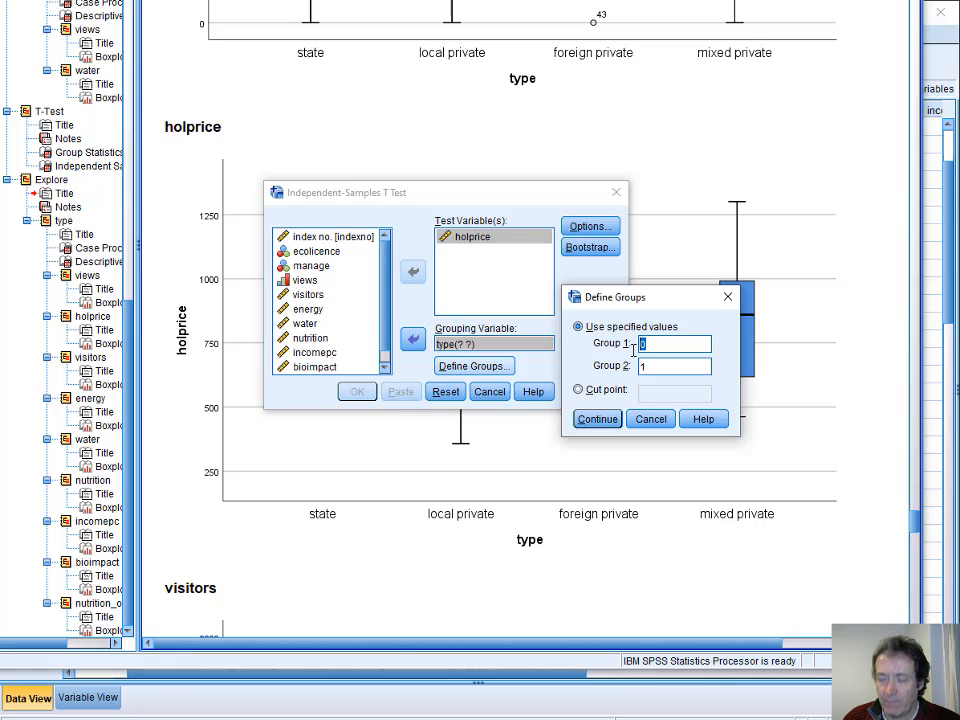
pyautogui.write('1')
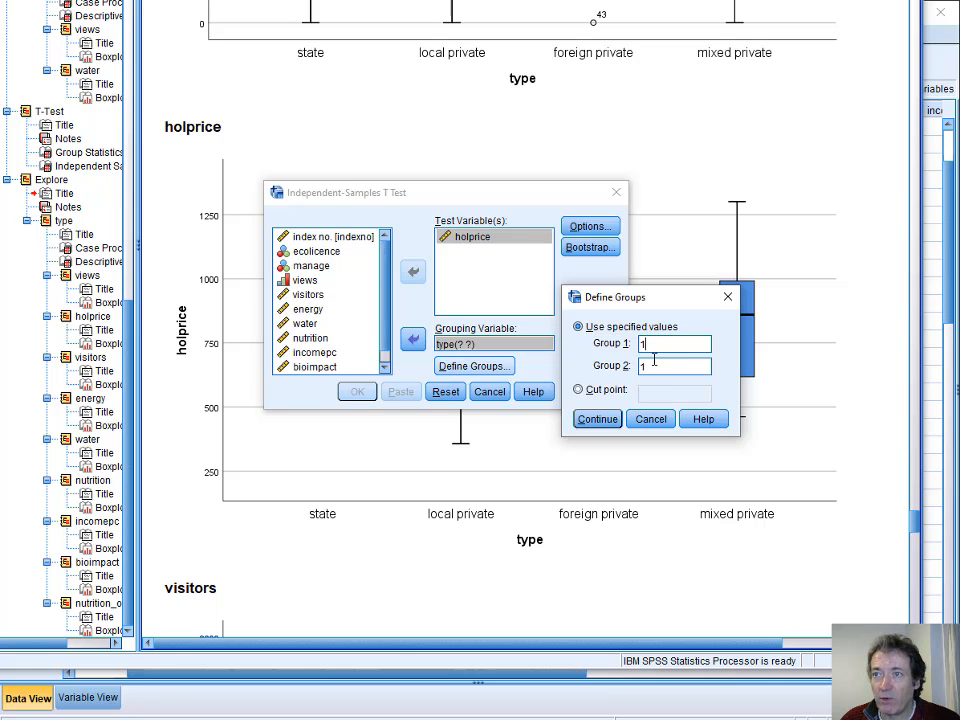
pyautogui.doubleClick(645, 366)
pyautogui.write('2')
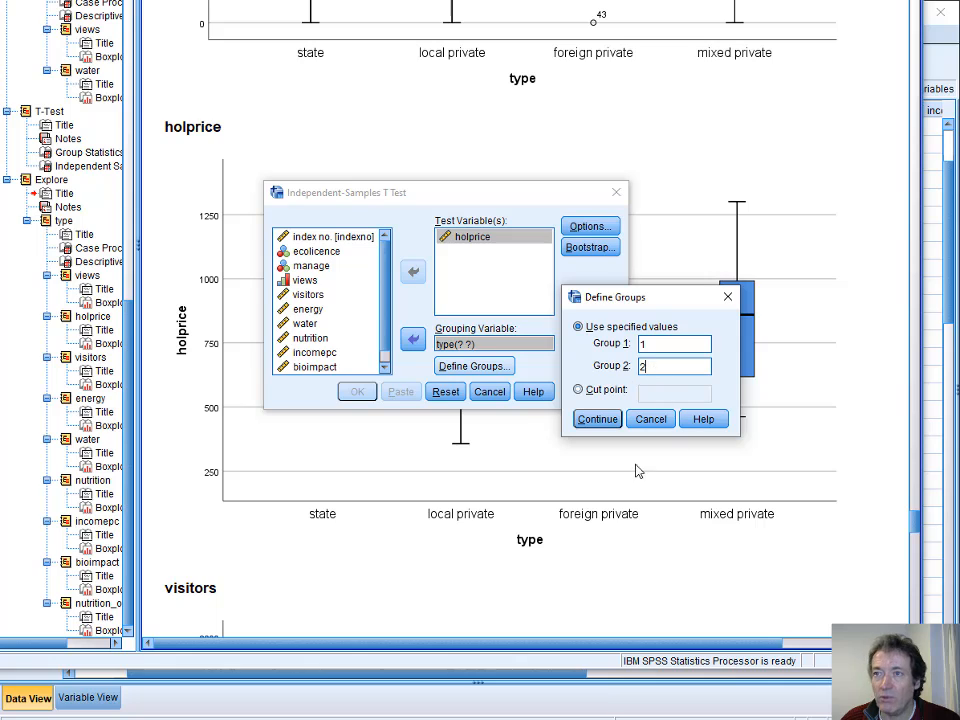
pyautogui.click(606, 418)
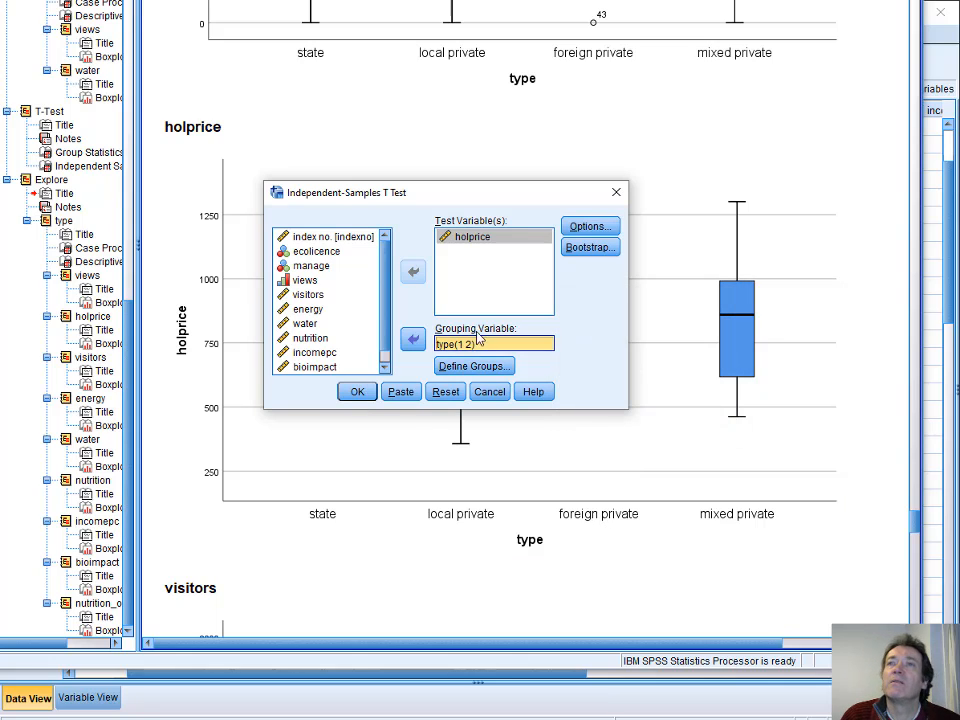
pyautogui.click(369, 392)
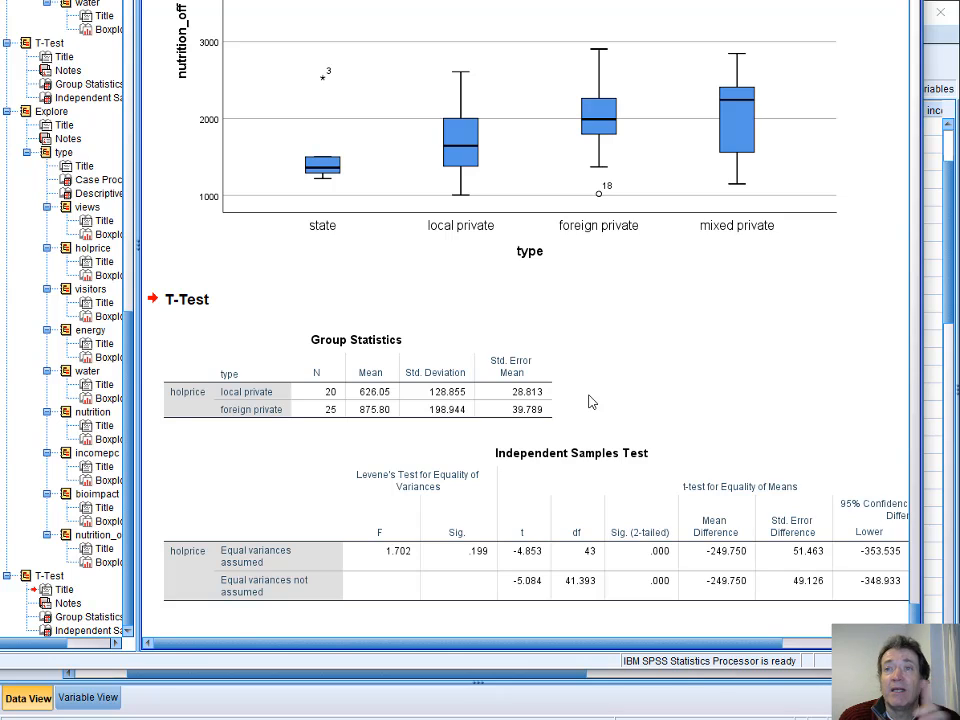
# Examine the holprice group statistics and the Independent Samples Test table for local private versus foreign private firms
pyautogui.click(435, 407)
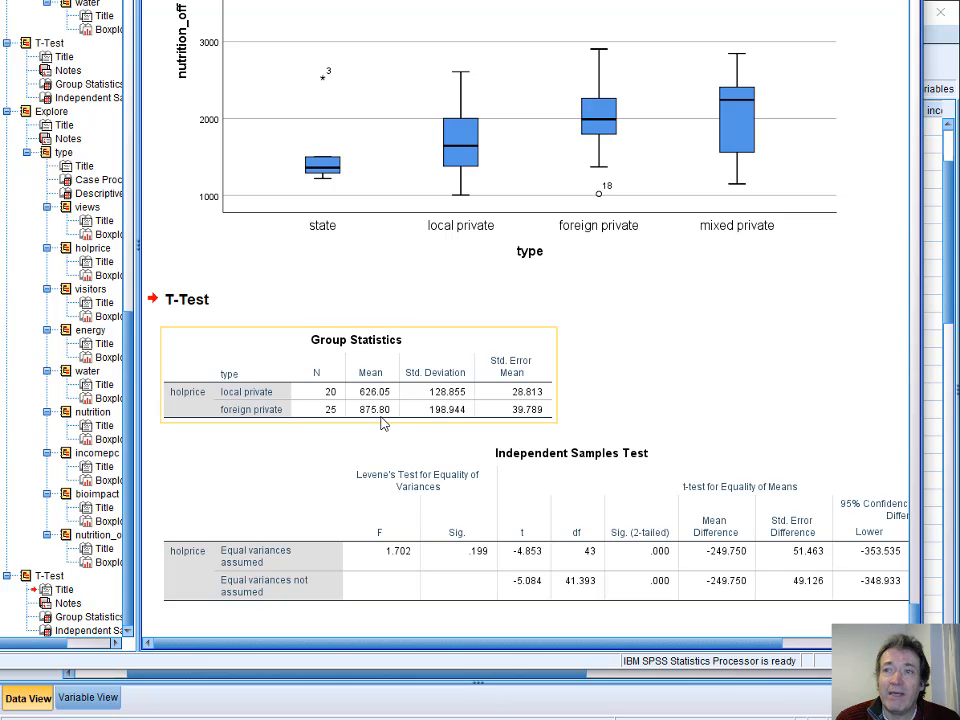
pyautogui.click(468, 490)
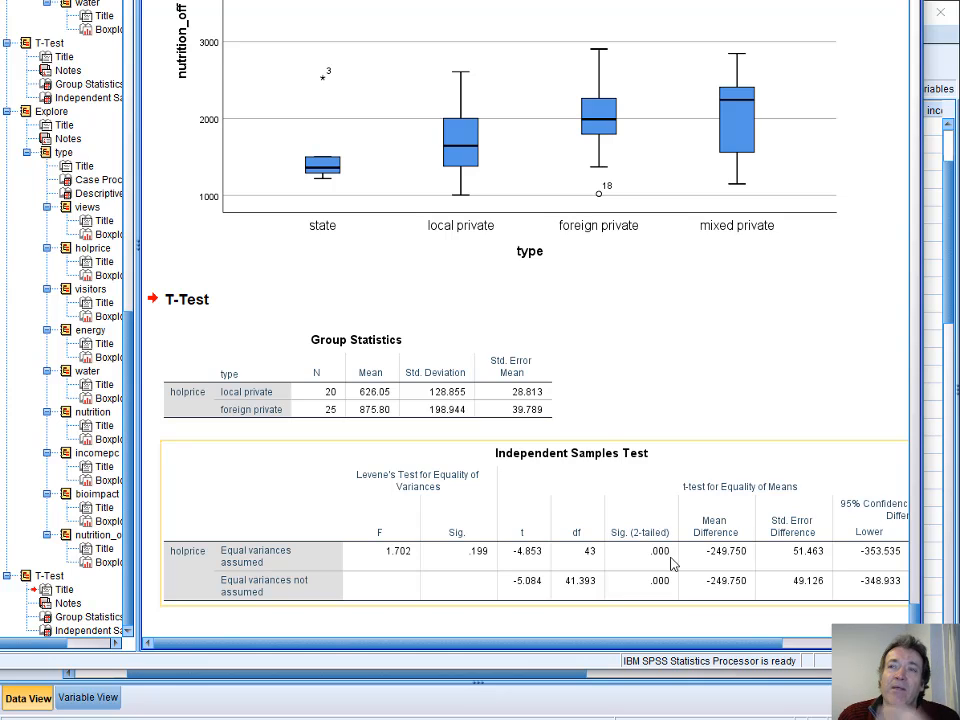
pyautogui.click(651, 391)
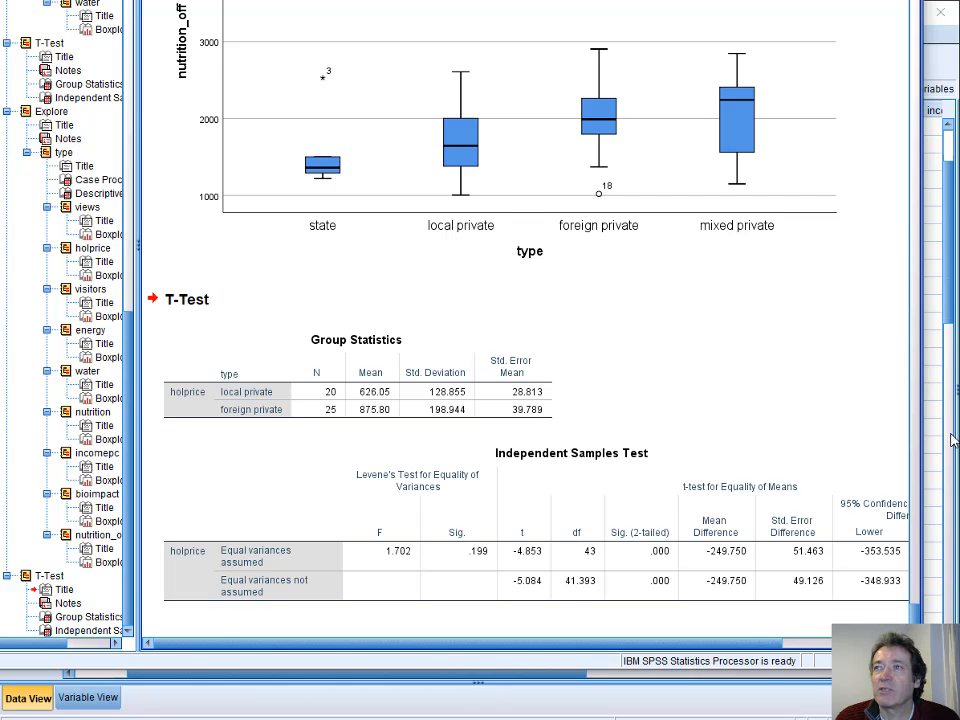
# Switch to the Word worksheet and read question Q 7 and step S 11 on further group comparisons
pyautogui.click(950, 311)
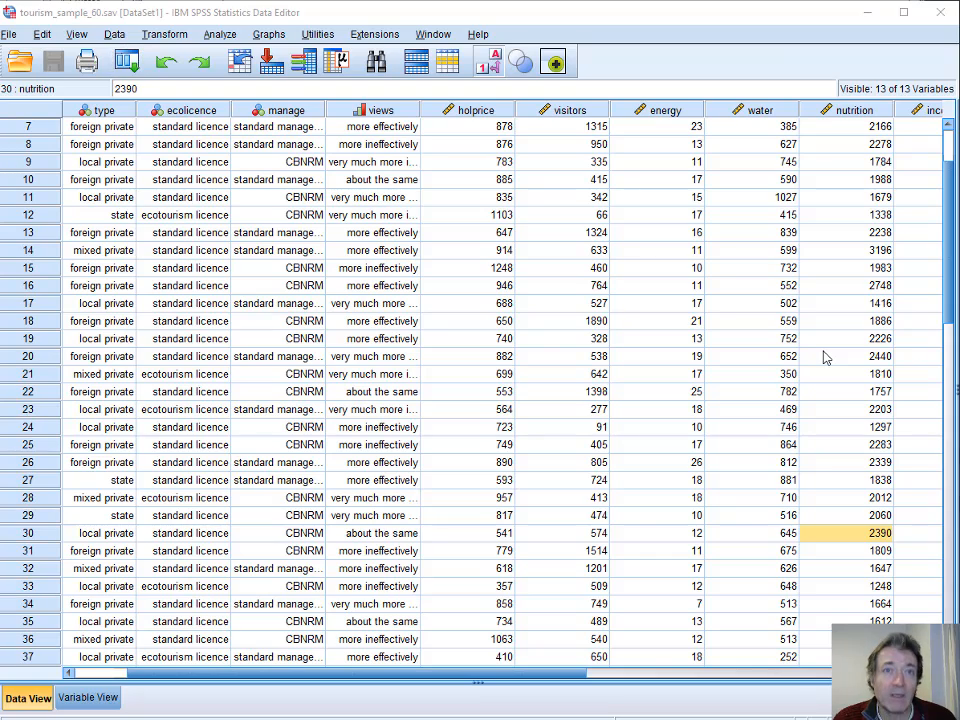
pyautogui.hotkey('alt', 'Tab')
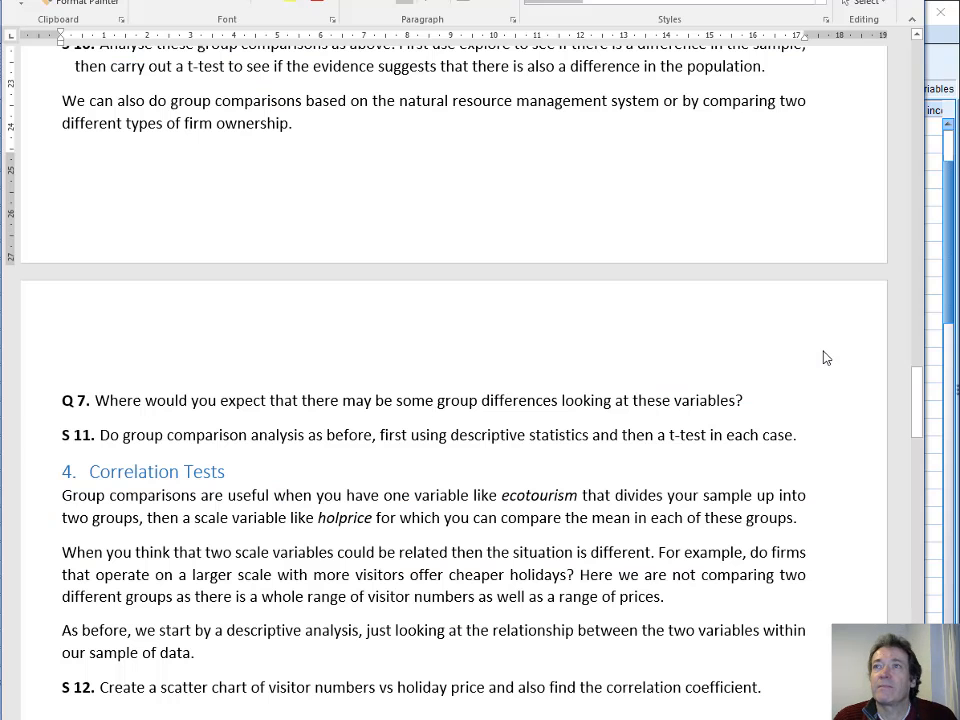
pyautogui.scroll(-1, 350, 240)
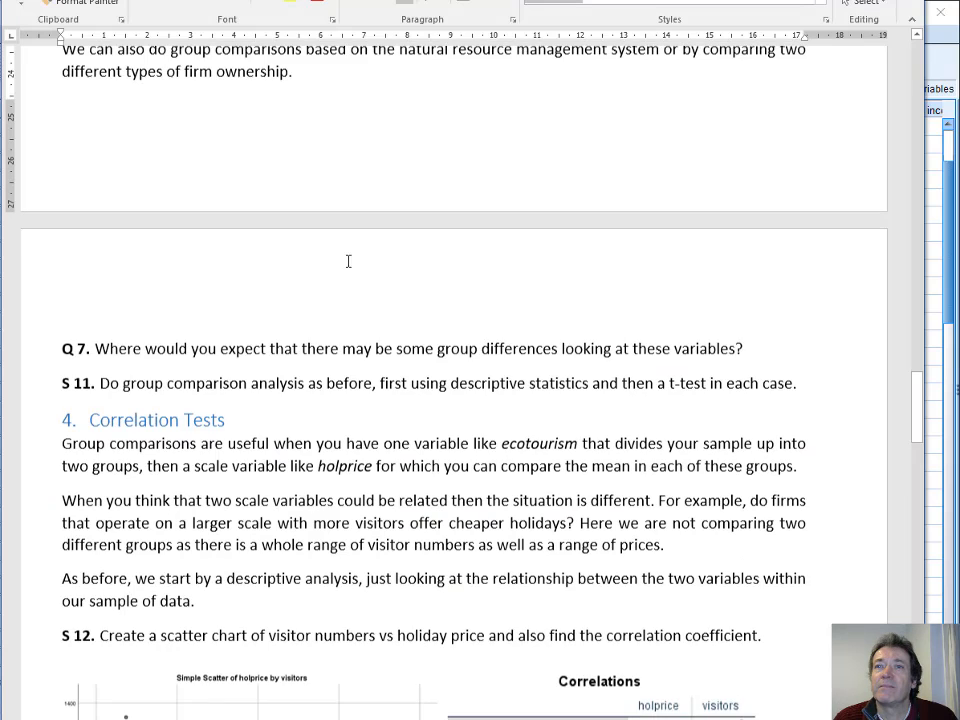
pyautogui.scroll(-1, 320, 300)
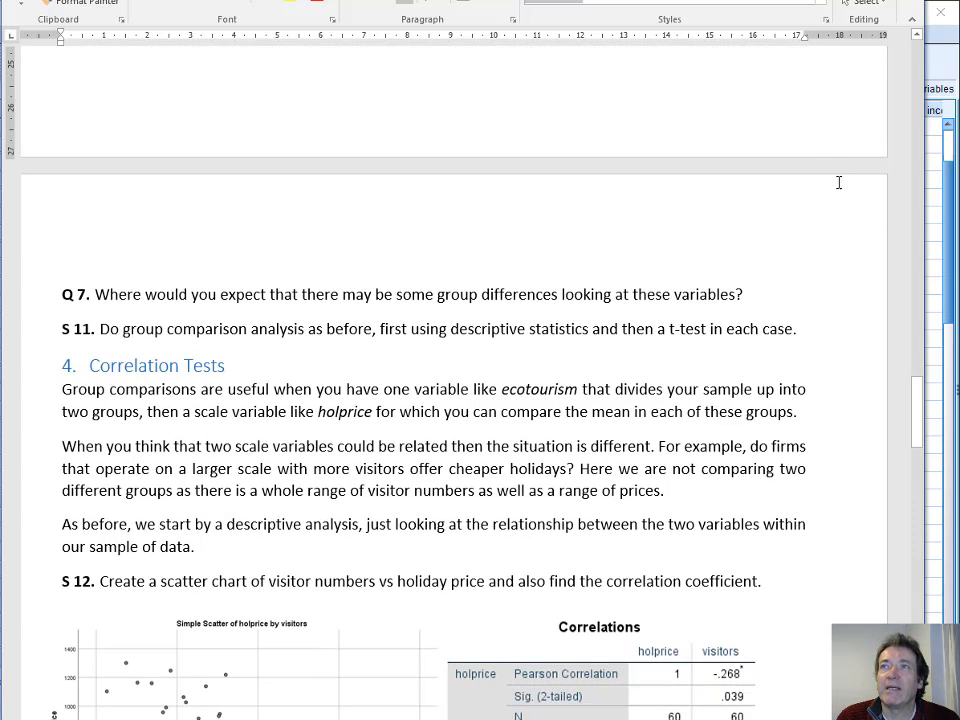
# Return to the SPSS output and compare the boxplots by firm type for energy, water, nutrition, incomepc, bioimpact and nutrition_off
pyautogui.hotkey('alt', 'Tab')
pyautogui.scroll(9, 746, 223)
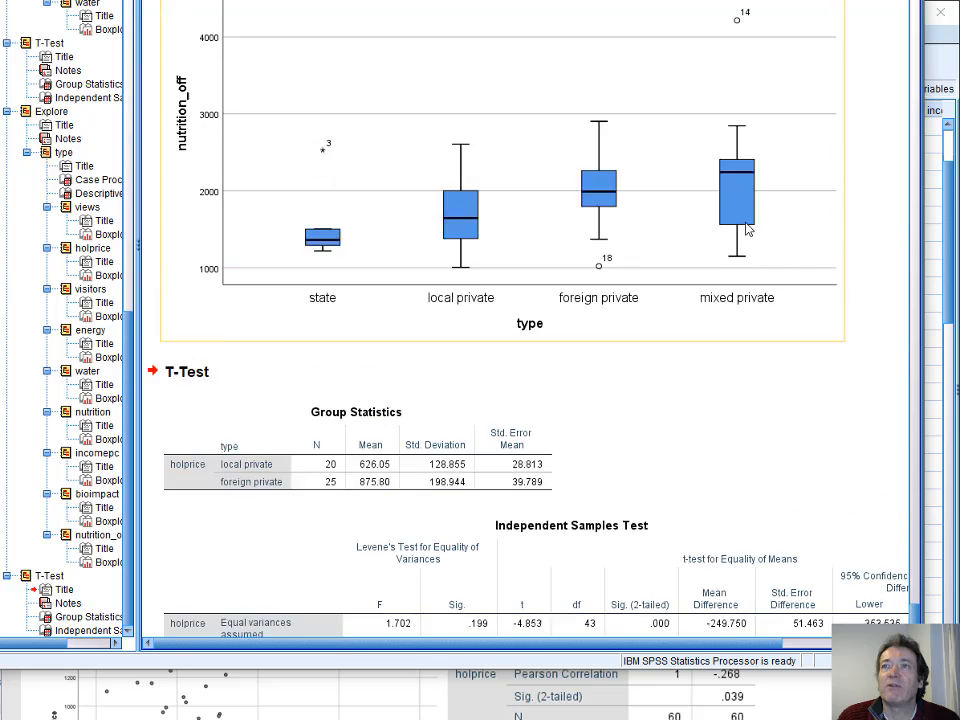
pyautogui.scroll(5, 746, 228)
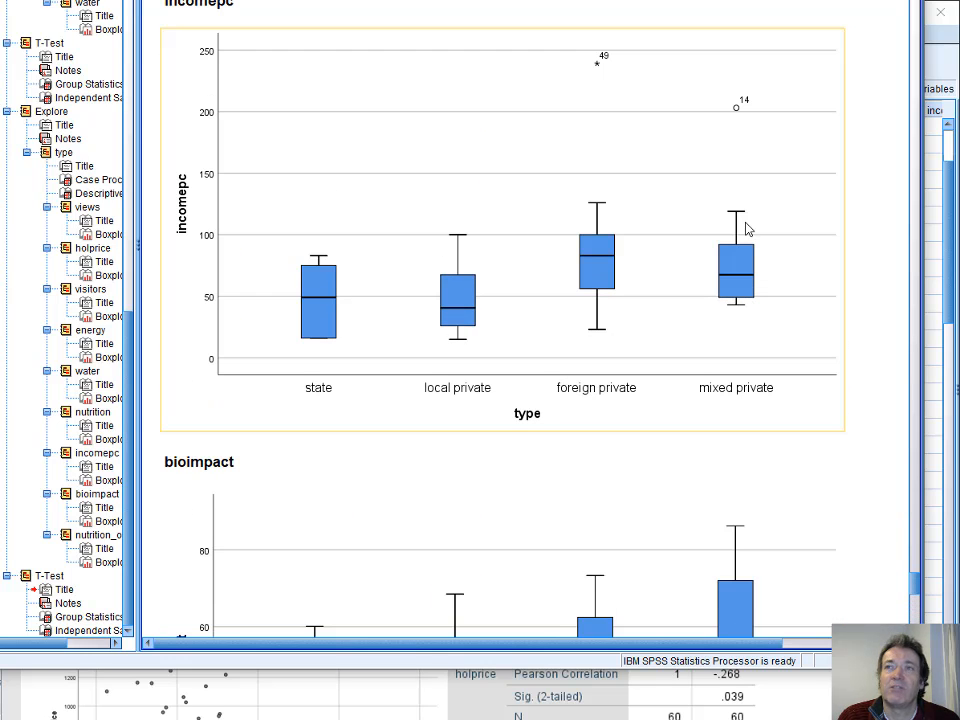
pyautogui.scroll(4, 746, 229)
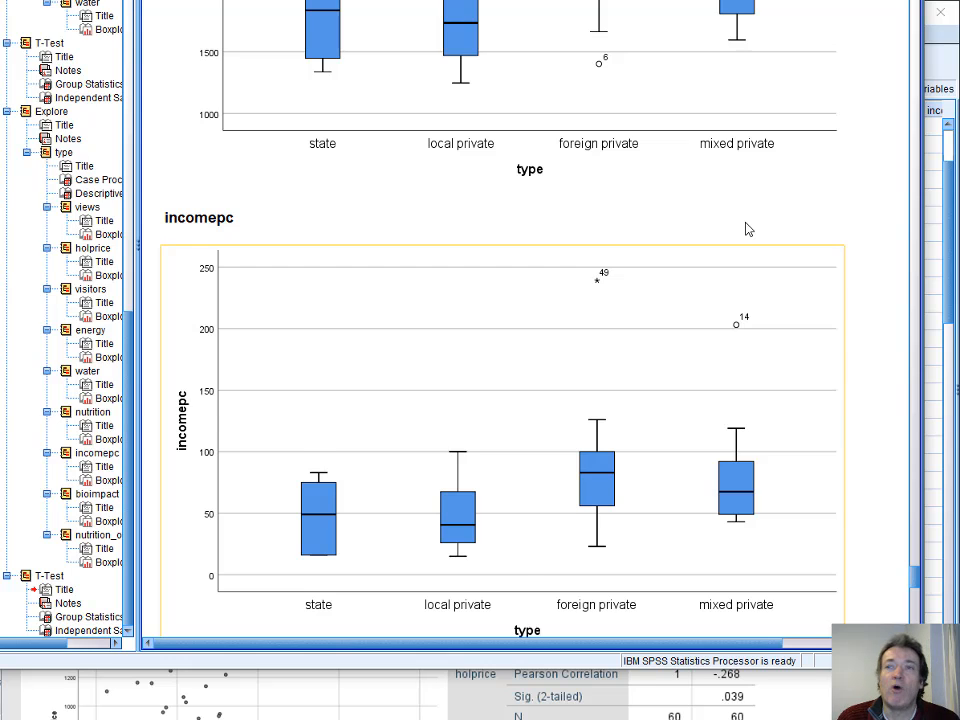
pyautogui.scroll(-5, 746, 229)
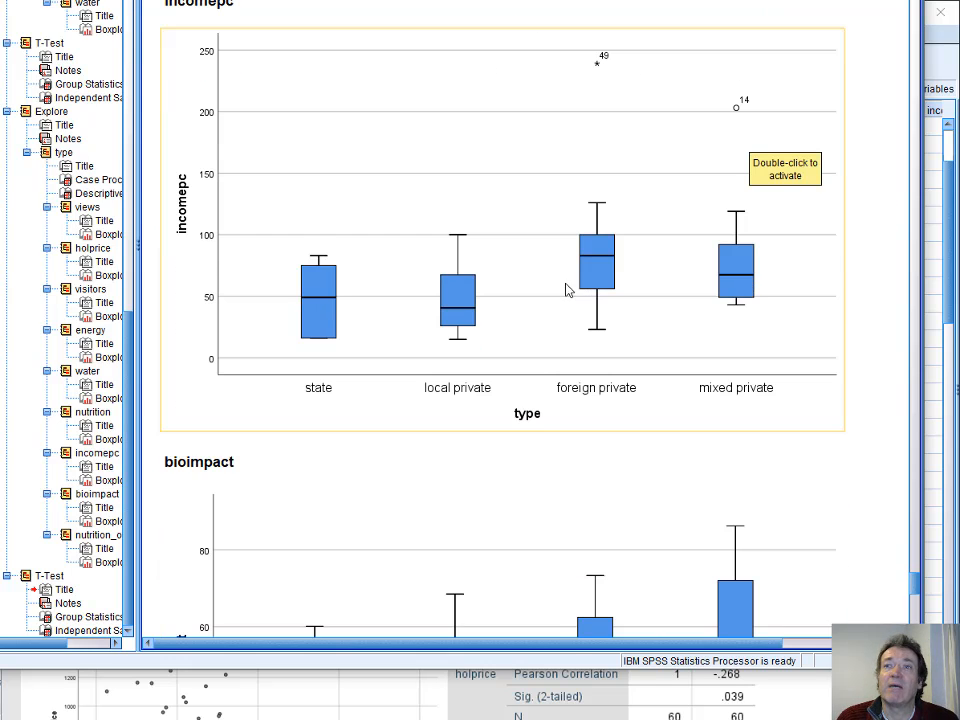
pyautogui.scroll(5, 597, 281)
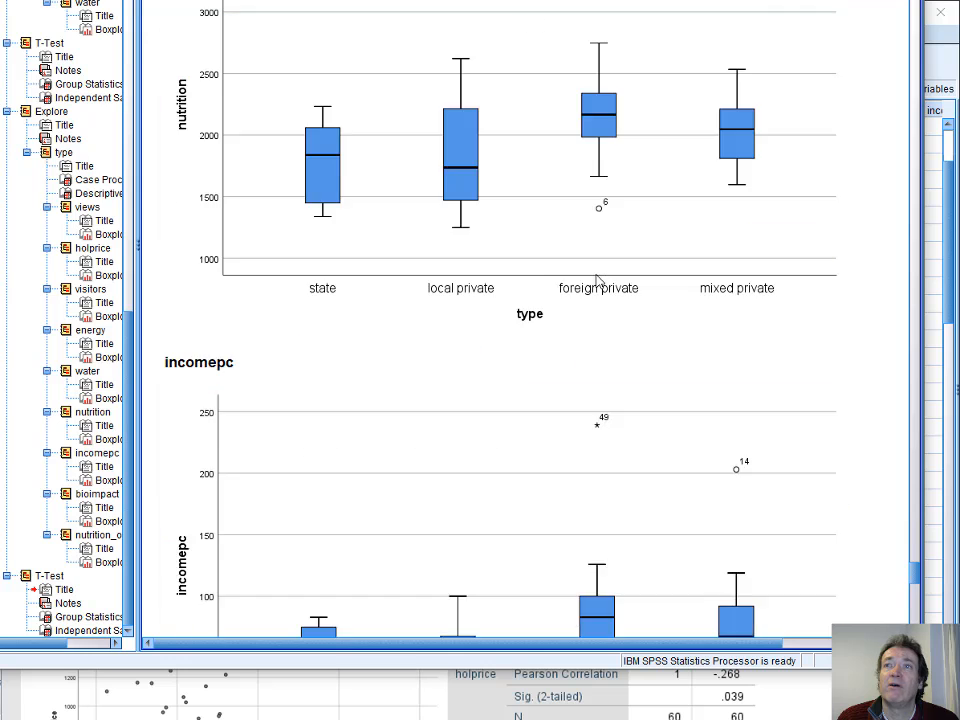
pyautogui.scroll(10, 422, 174)
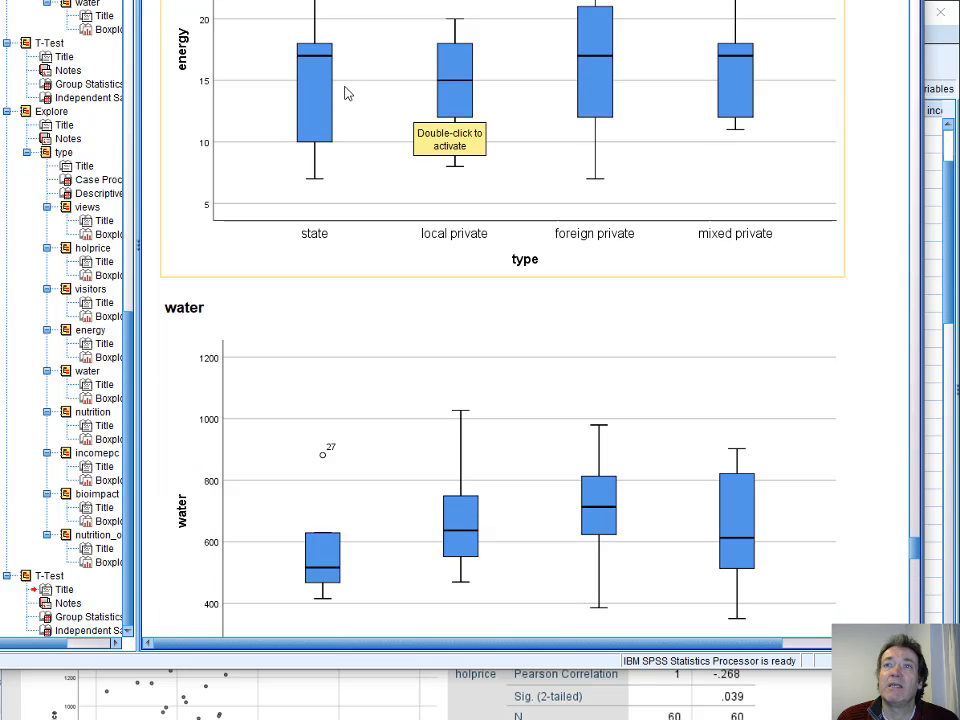
pyautogui.scroll(-5, 440, 255)
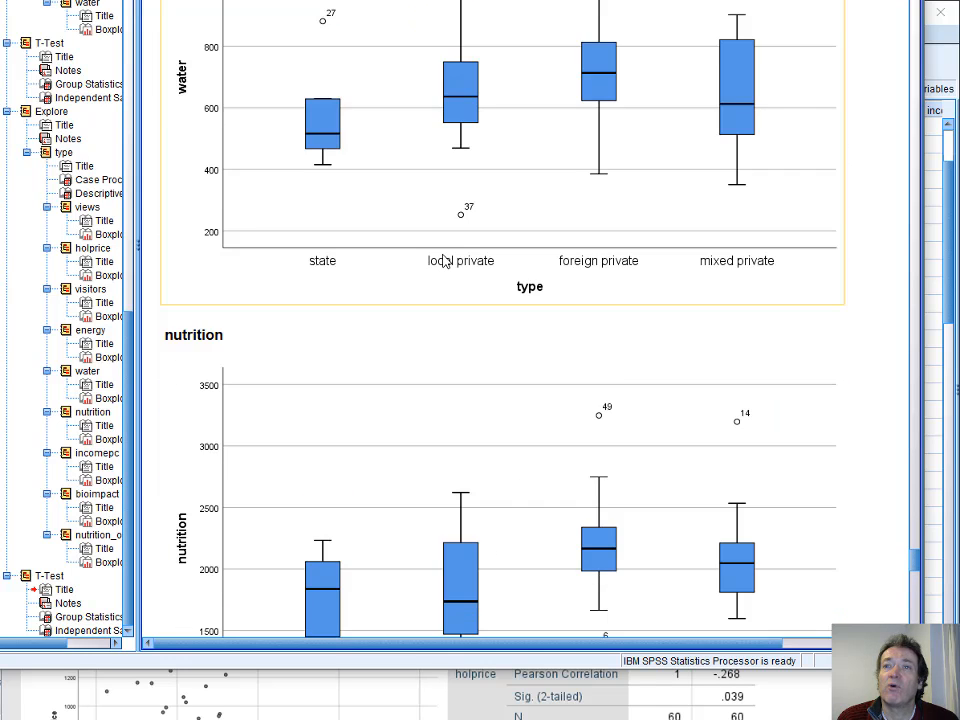
pyautogui.scroll(-12, 445, 261)
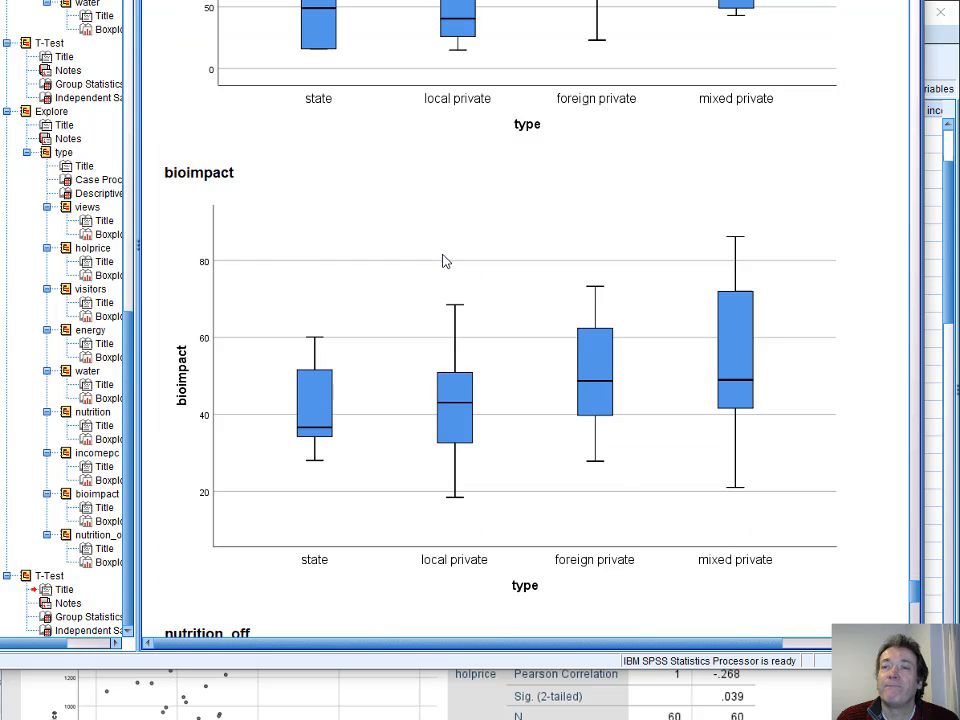
pyautogui.scroll(-2, 445, 261)
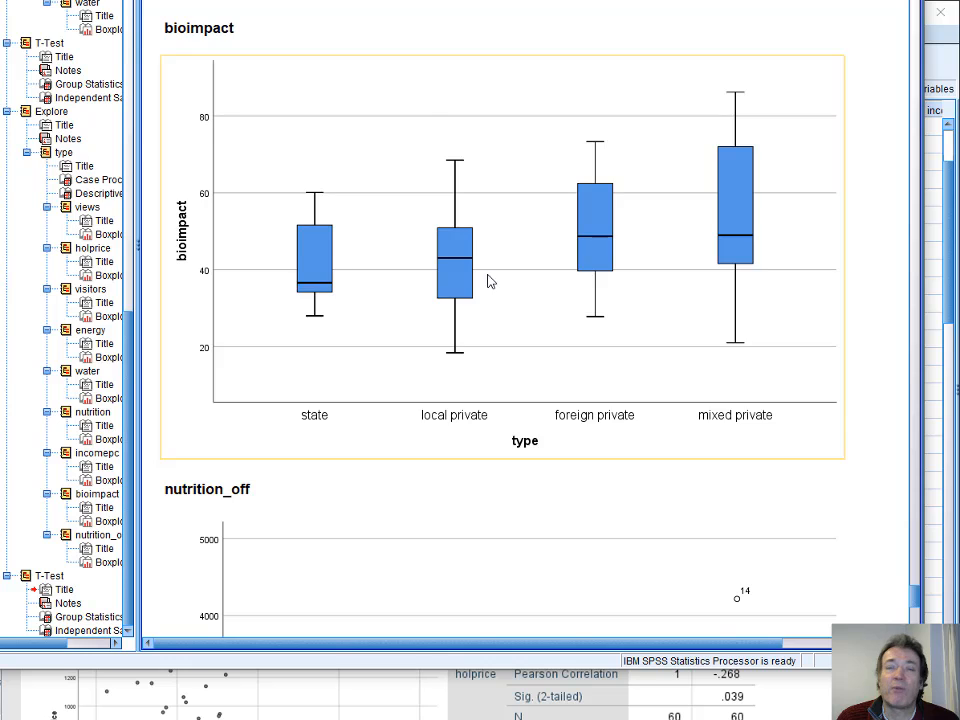
pyautogui.scroll(-5, 492, 280)
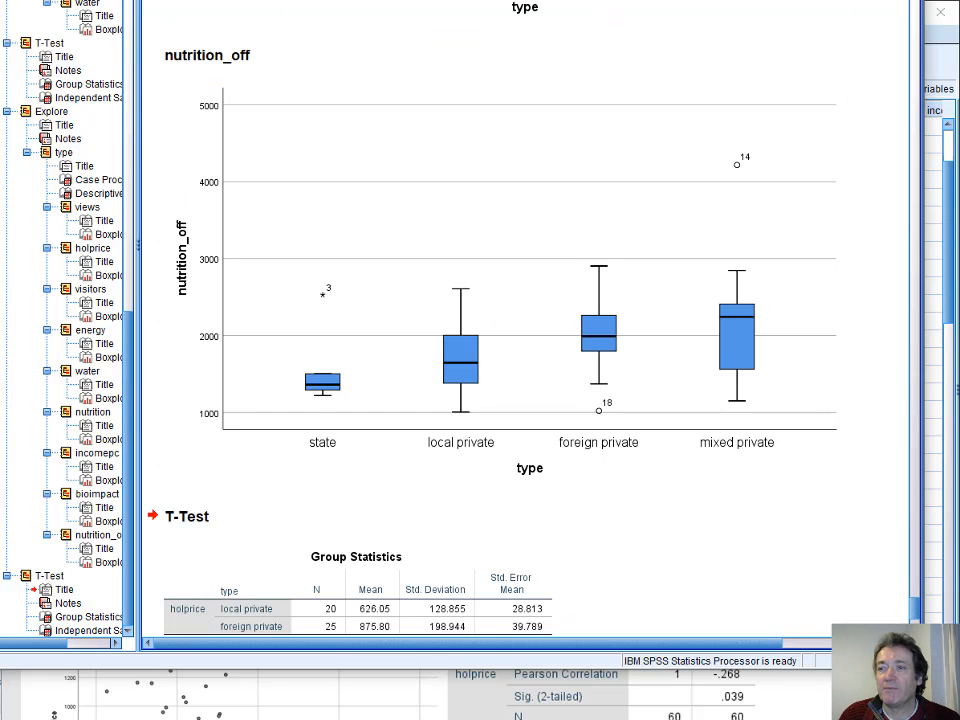
# Switch back to the Word worksheet and review the holprice t-test interpretation and the nutrition comparison in step S 8
pyautogui.hotkey('alt', 'Tab')
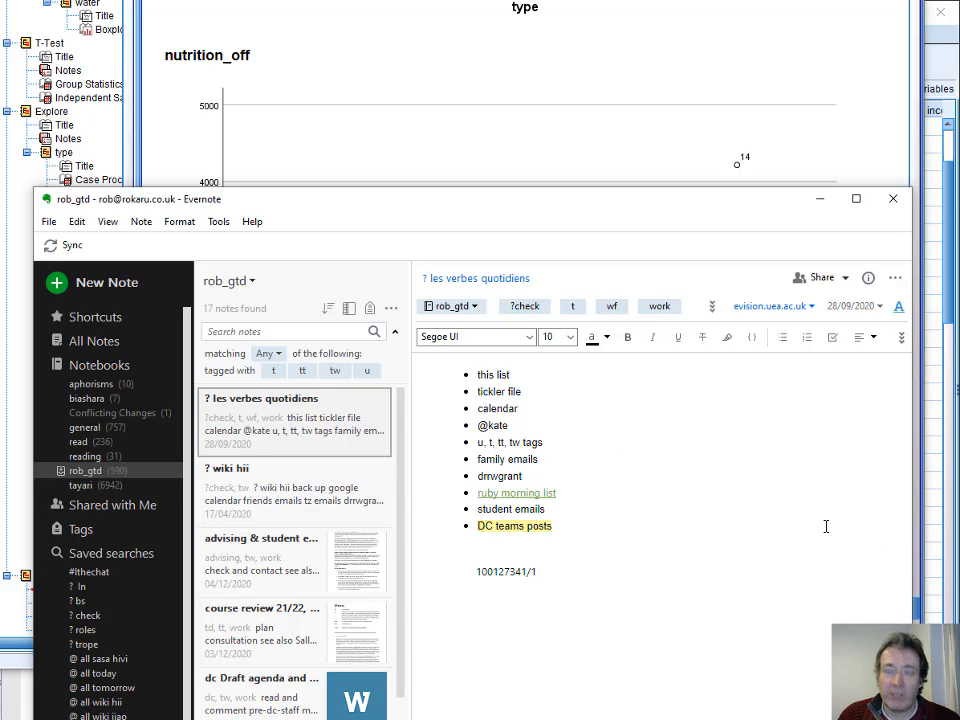
pyautogui.hotkey('alt', 'Tab')
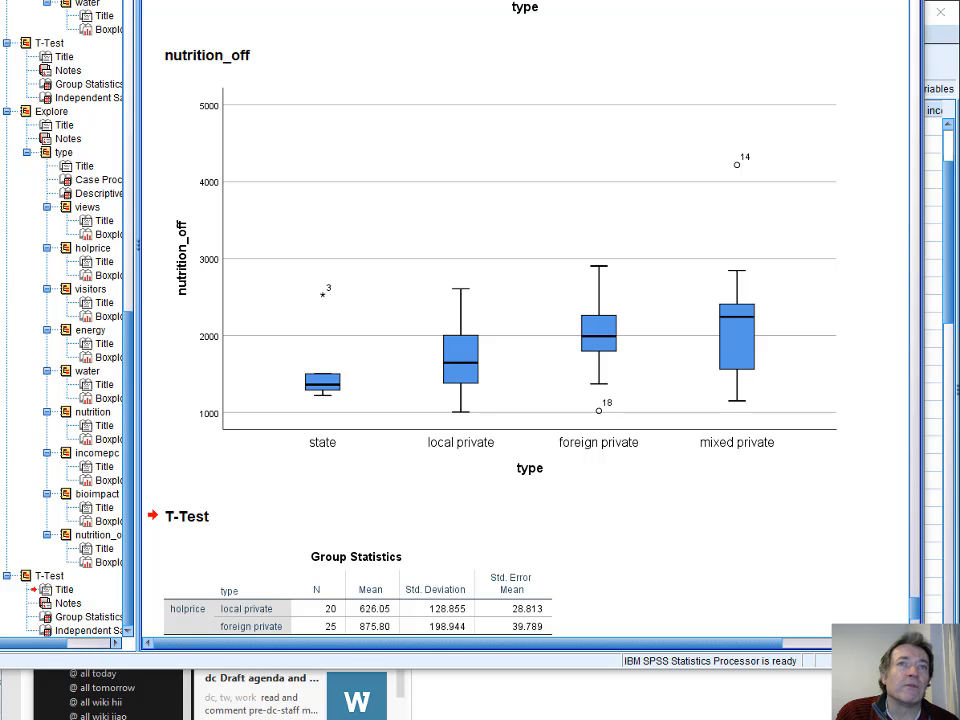
pyautogui.hotkey('alt', 'Tab')
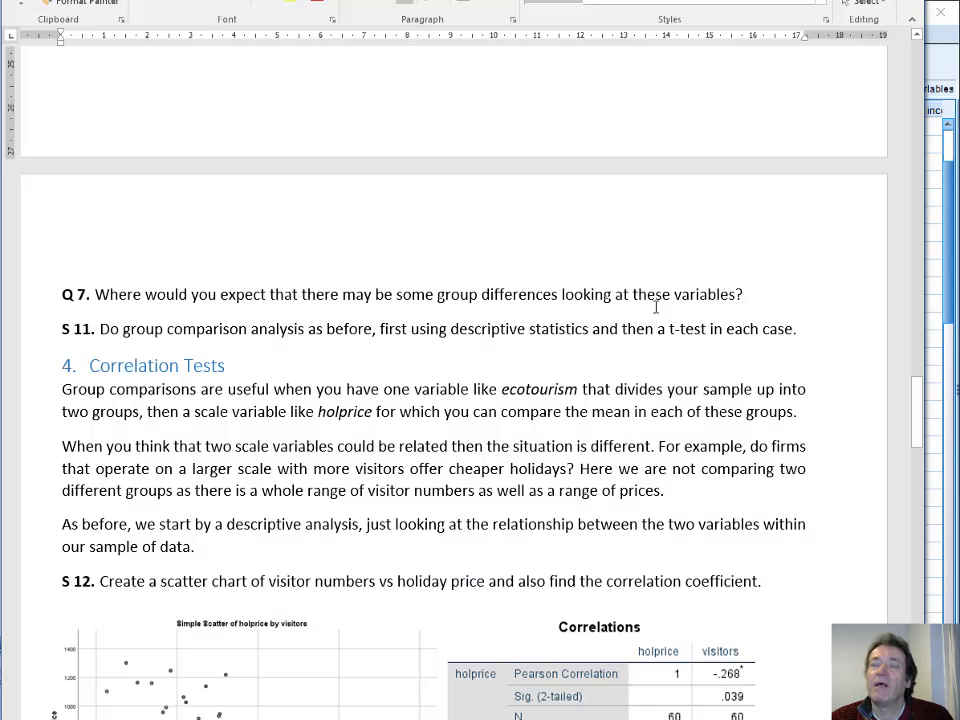
pyautogui.scroll(5, 660, 330)
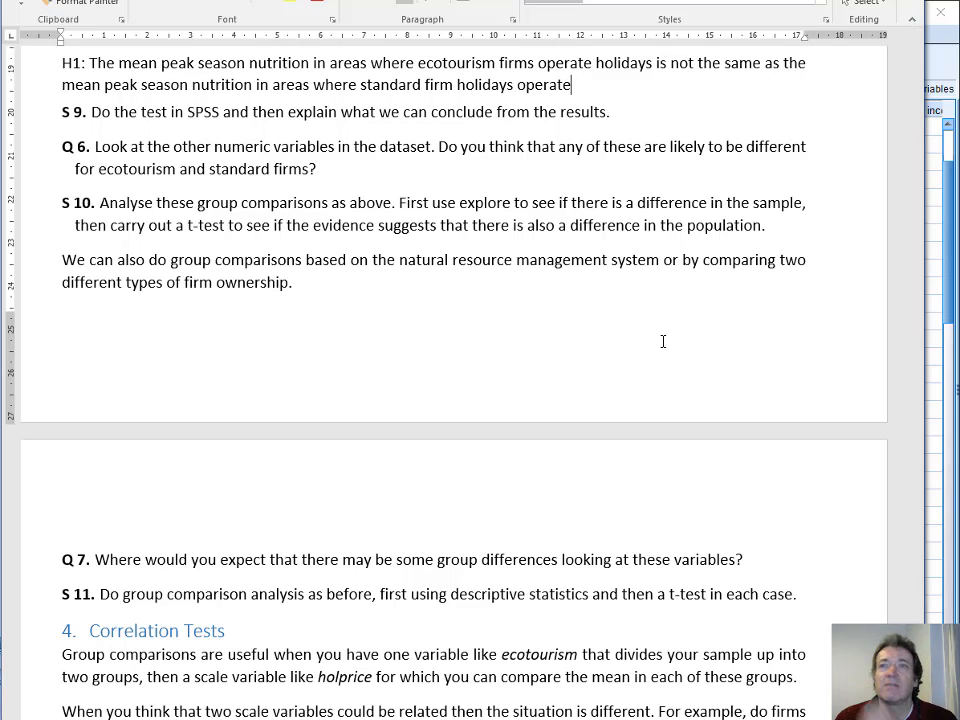
pyautogui.scroll(15, 663, 341)
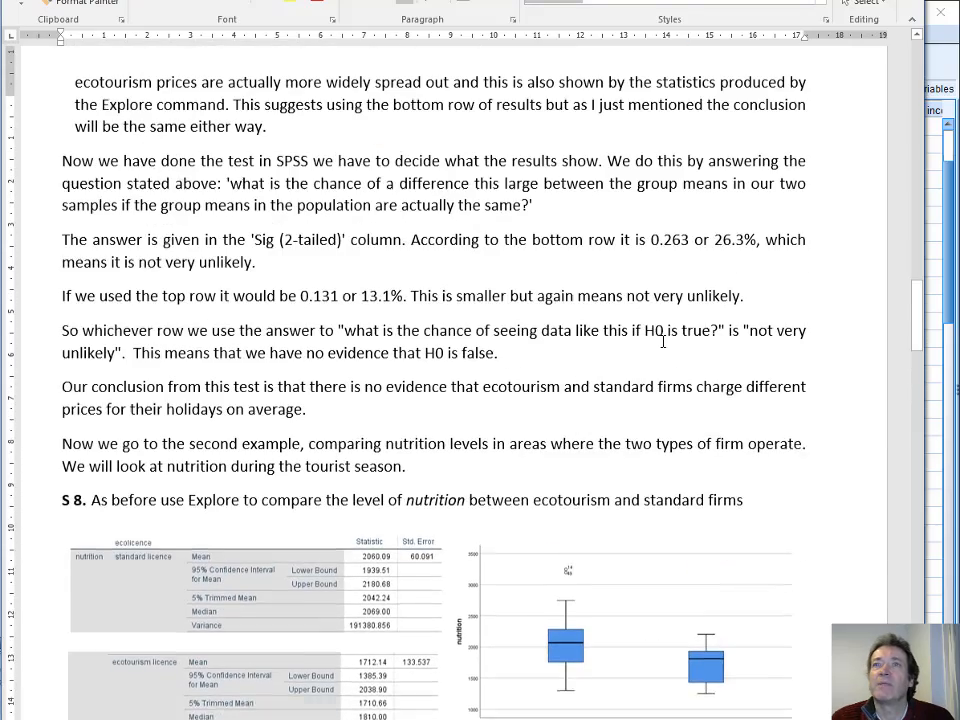
pyautogui.scroll(-5, 663, 341)
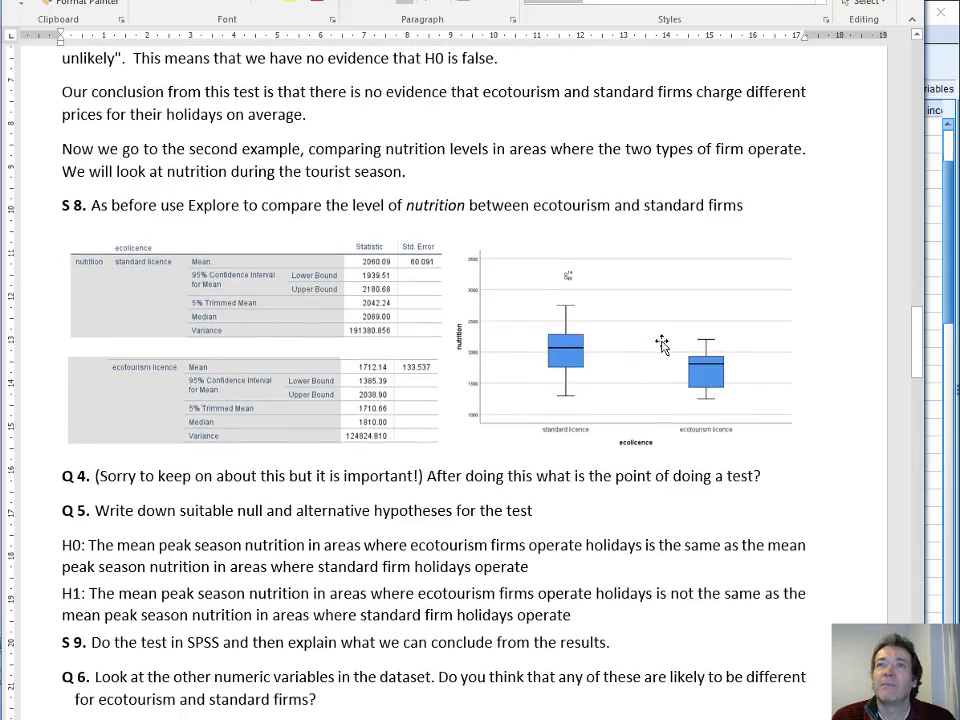
pyautogui.scroll(3, 663, 344)
pyautogui.scroll(-2, 662, 341)
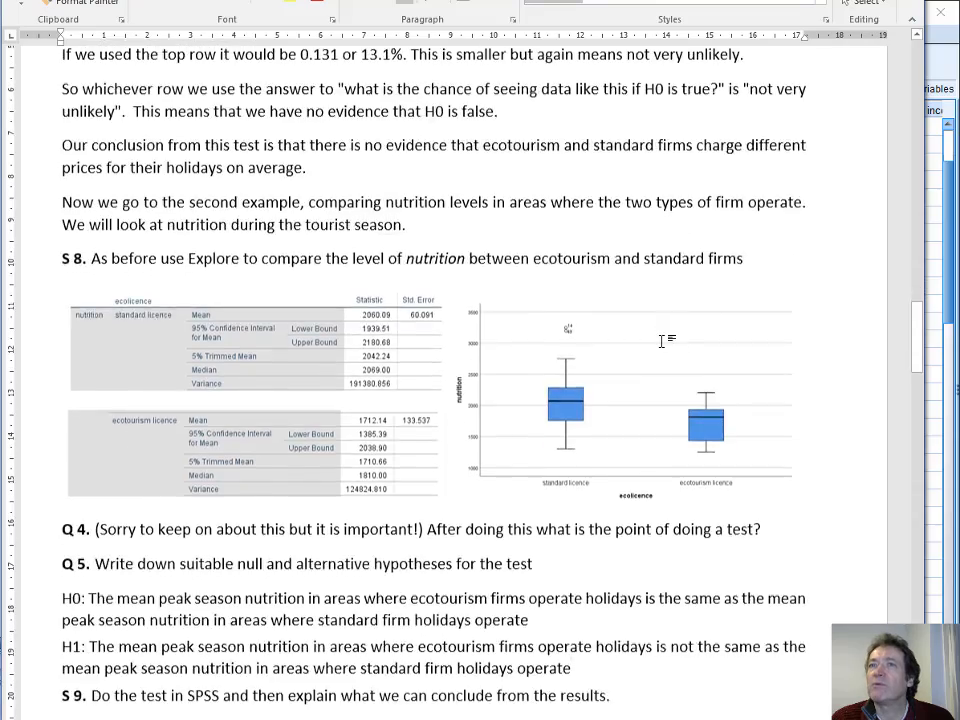
pyautogui.scroll(12, 663, 341)
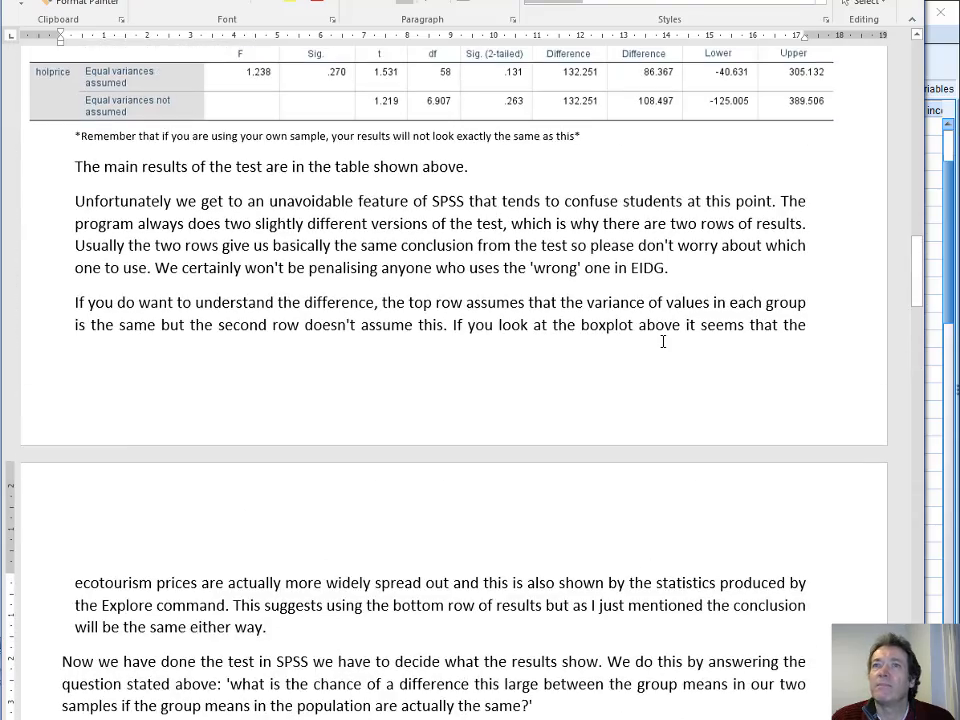
pyautogui.scroll(1, 663, 341)
pyautogui.scroll(-10, 663, 341)
pyautogui.scroll(2, 663, 341)
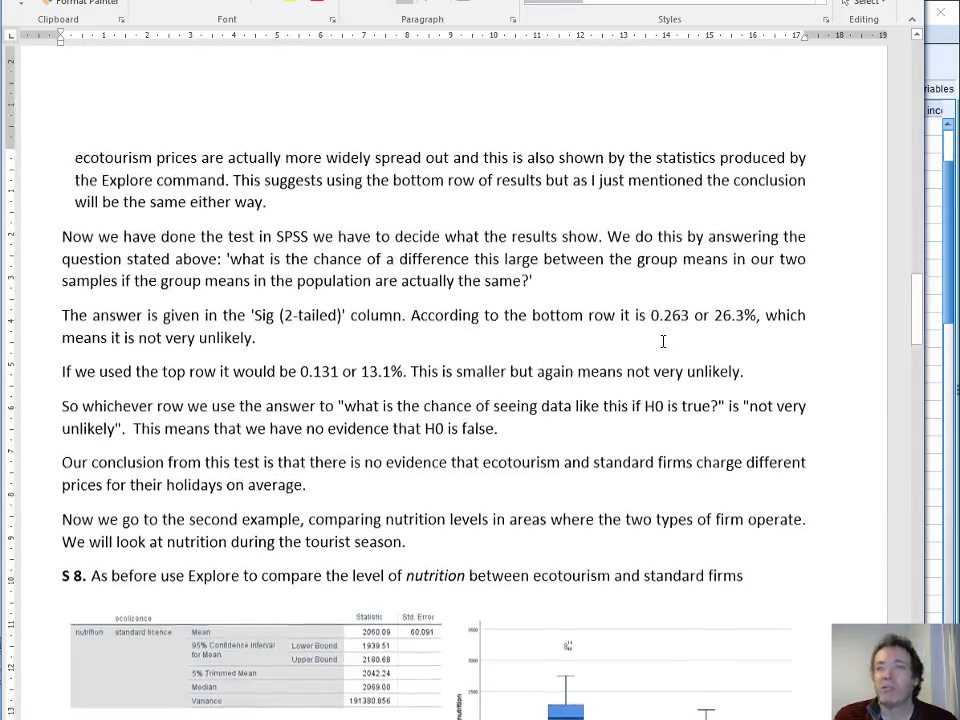
pyautogui.scroll(-2, 663, 341)
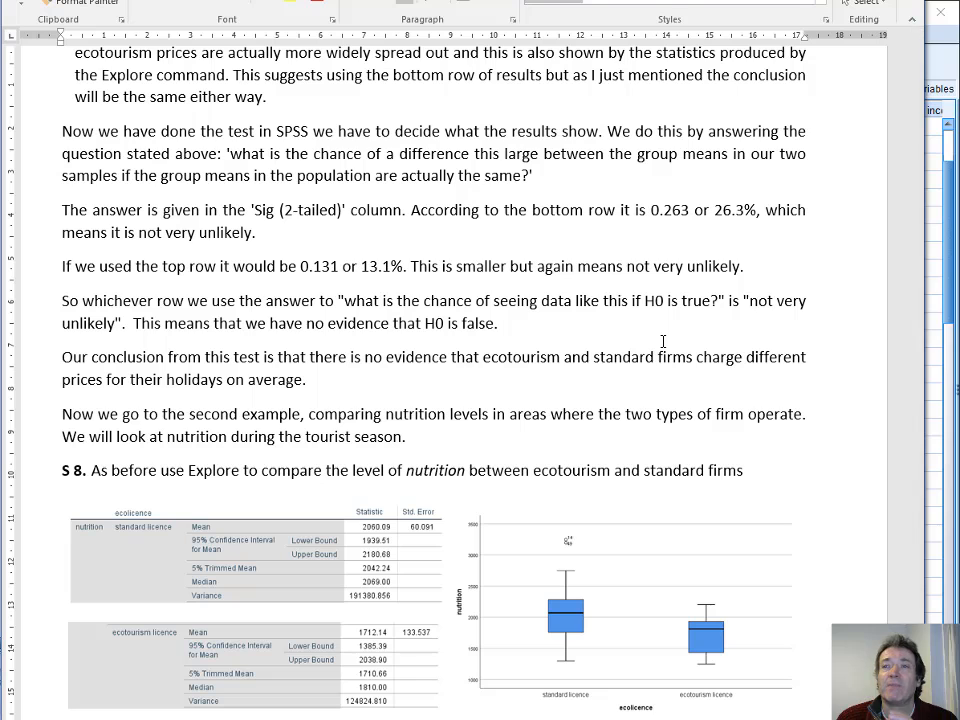
pyautogui.scroll(-2, 663, 341)
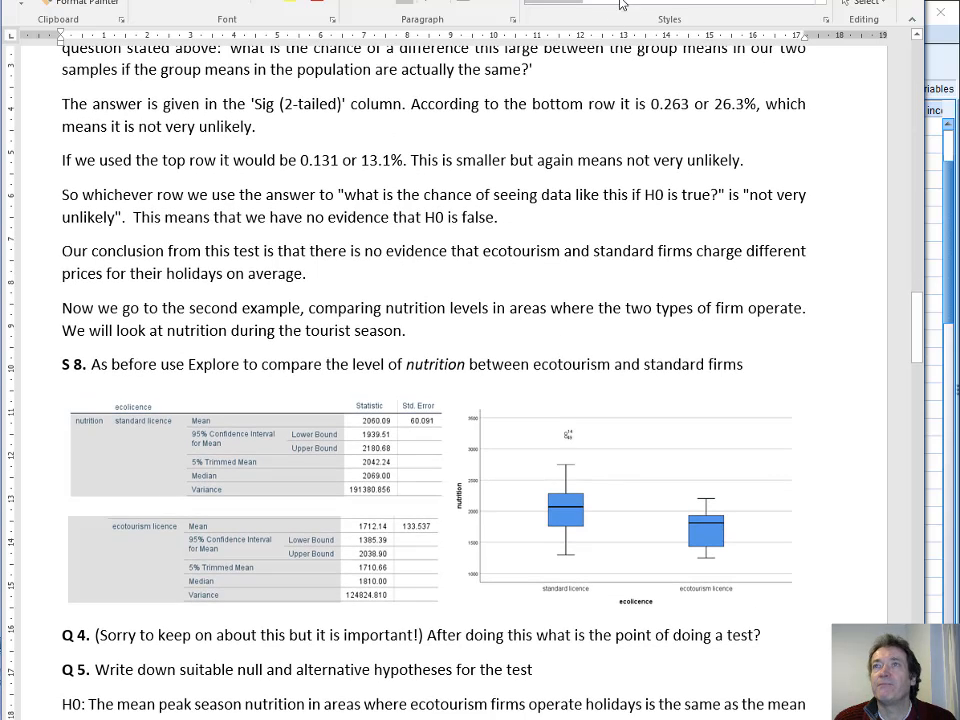
# Return to the SPSS output and examine the nutrition_off boxplot across the four firm ownership types
pyautogui.hotkey('alt', 'Tab')
pyautogui.click(594, 343)
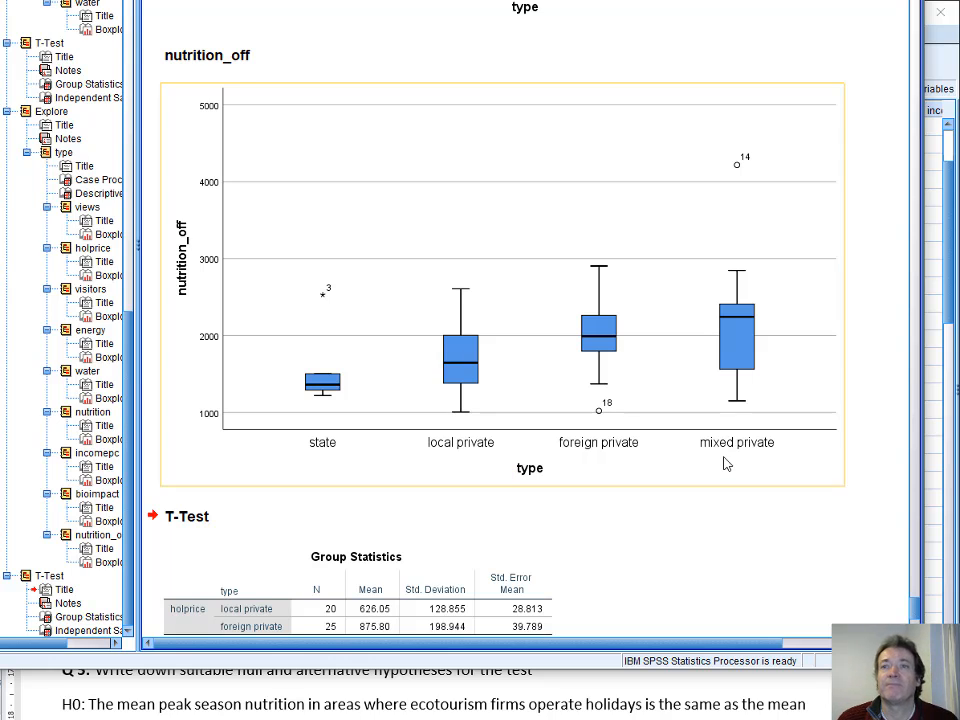
pyautogui.click(832, 573)
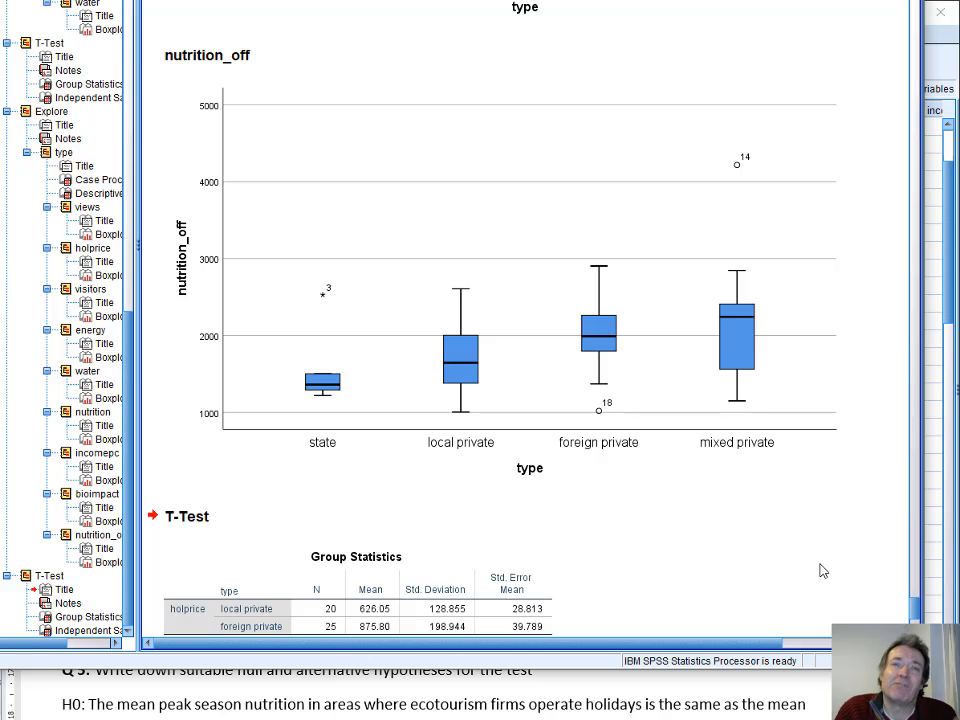
pyautogui.click(720, 472)
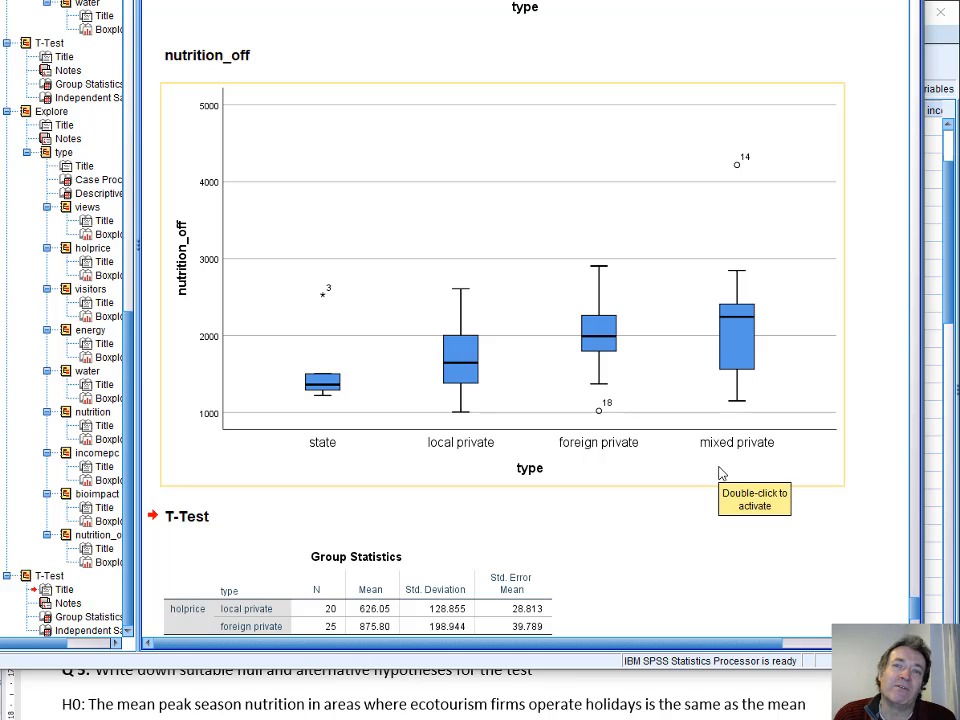
# Go back to the Word worksheet and read the Correlation Tests section up to step S 12 with its scatter chart
pyautogui.click(748, 693)
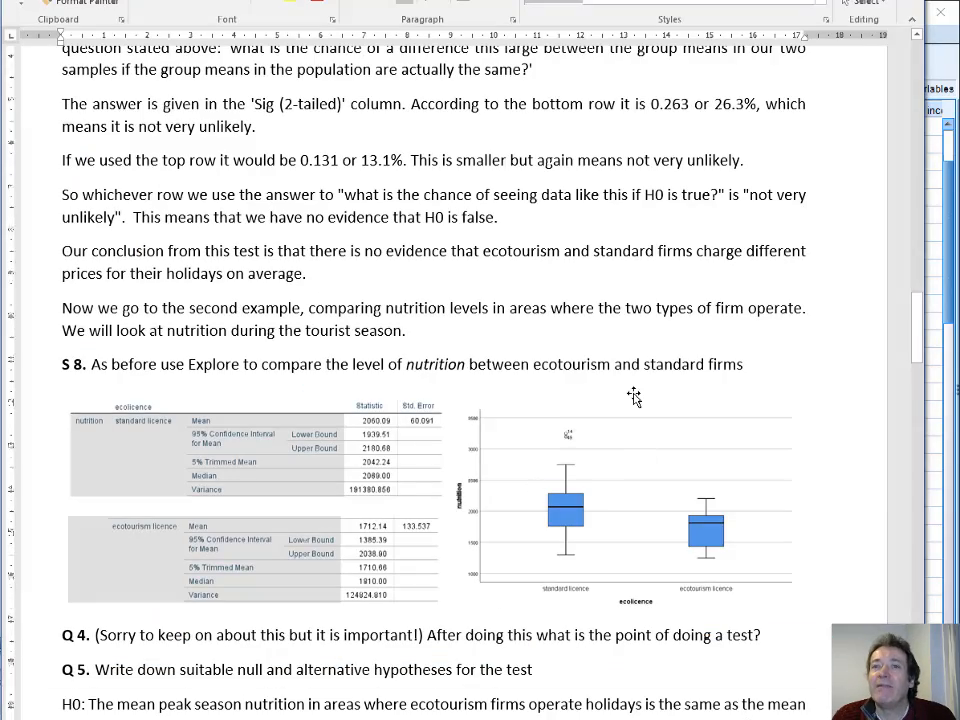
pyautogui.scroll(-15, 634, 397)
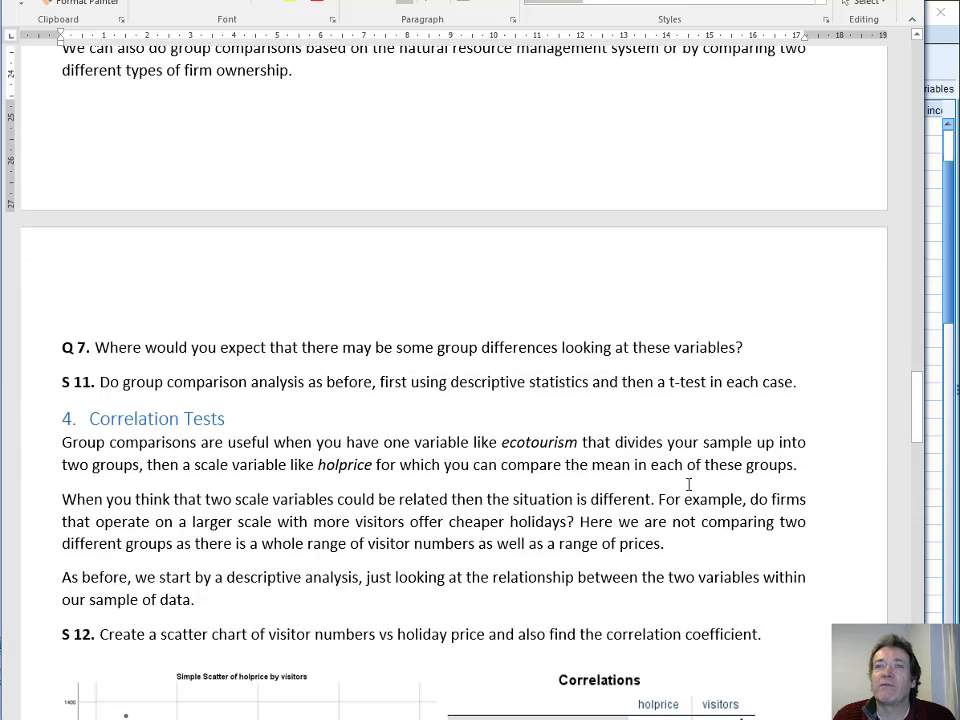
pyautogui.scroll(-4, 688, 484)
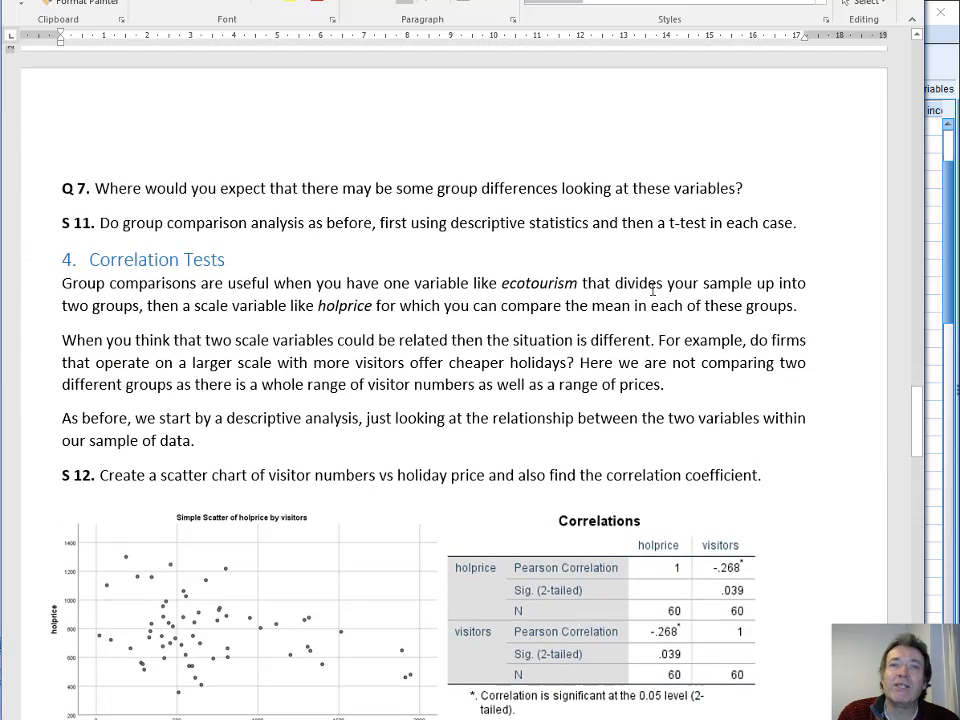